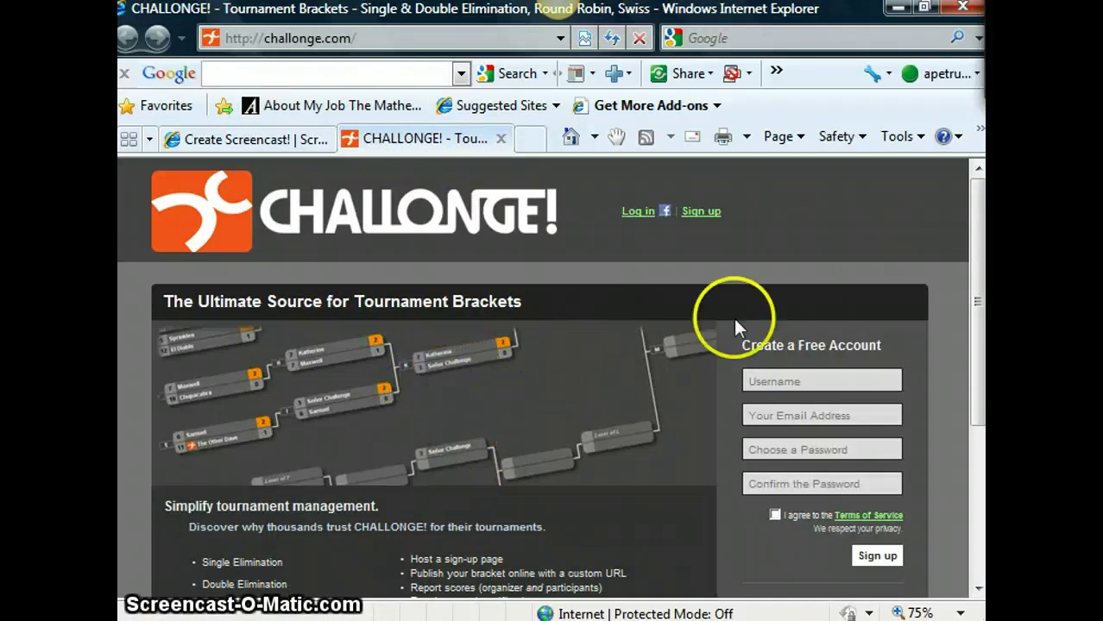
- Enter the username 'master teache', then go back to correct it once it is flagged unavailable
{"action": "left_click", "coordinate": [809, 381]}
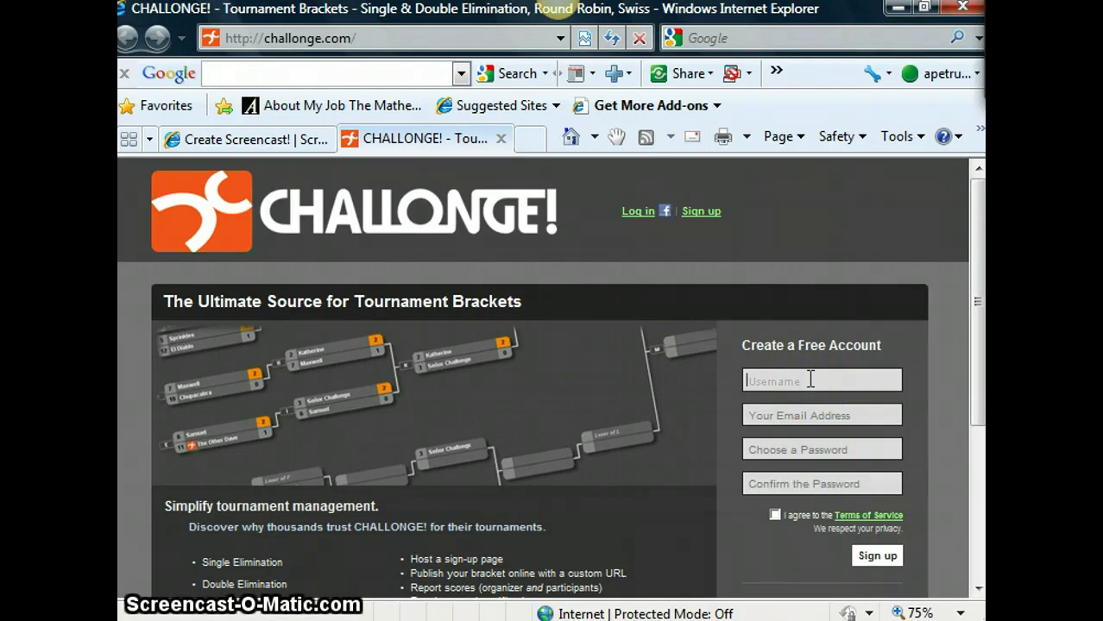
{"action": "type", "text": "master teacher"}
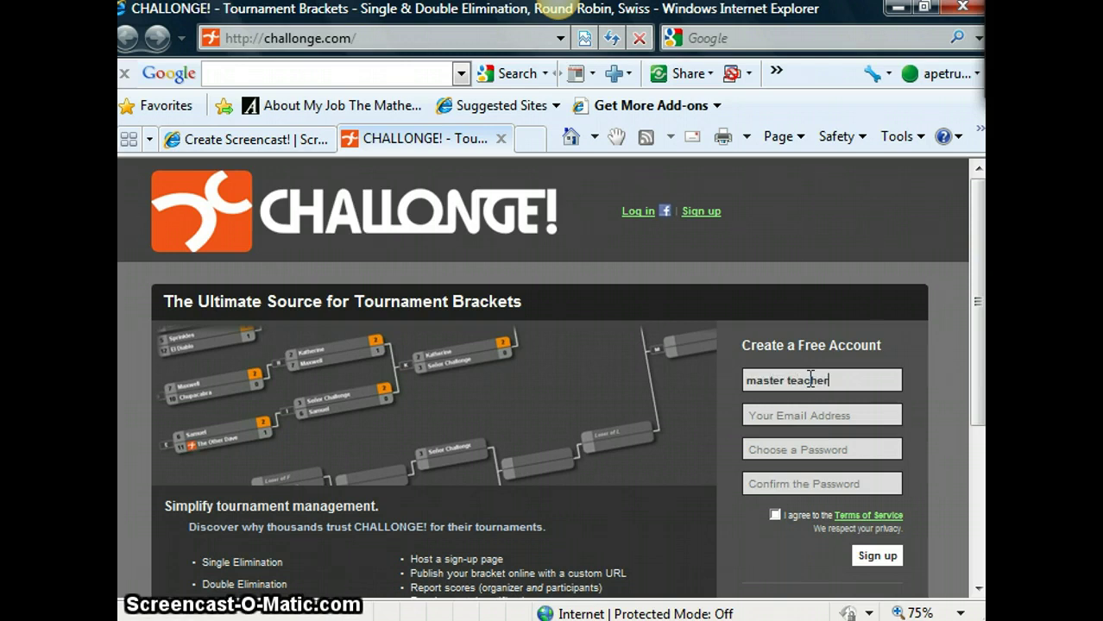
{"action": "key", "text": "Tab"}
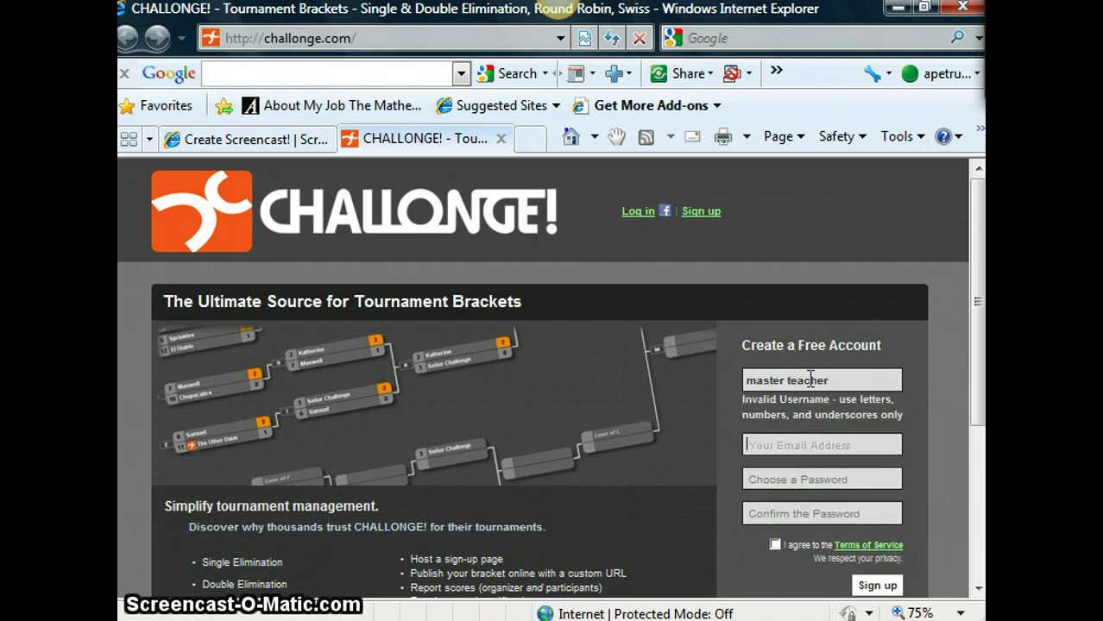
{"action": "left_click", "coordinate": [876, 383]}
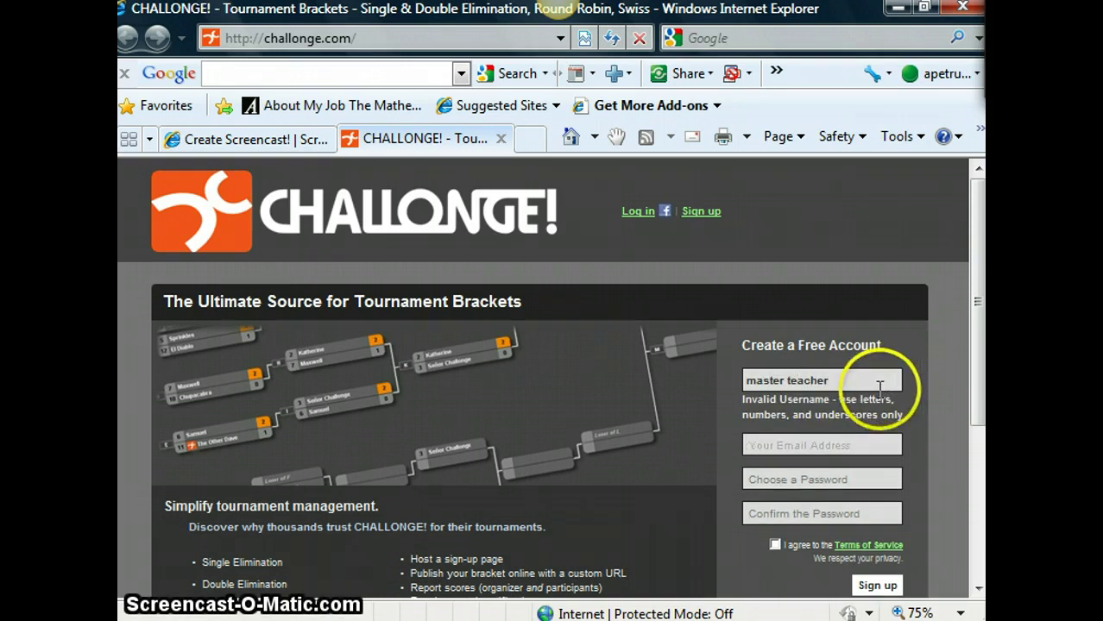
{"action": "key", "text": "BackSpace"}
{"action": "key", "text": "BackSpace"}
{"action": "key", "text": "BackSpace"}
{"action": "key", "text": "BackSpace"}
{"action": "key", "text": "BackSpace"}
{"action": "key", "text": "BackSpace"}
{"action": "key", "text": "BackSpace"}
{"action": "key", "text": "BackSpace"}
{"action": "key", "text": "BackSpace"}
{"action": "key", "text": "BackSpace"}
{"action": "key", "text": "BackSpace"}
{"action": "key", "text": "BackSpace"}
{"action": "key", "text": "BackSpace"}
{"action": "key", "text": "BackSpace"}
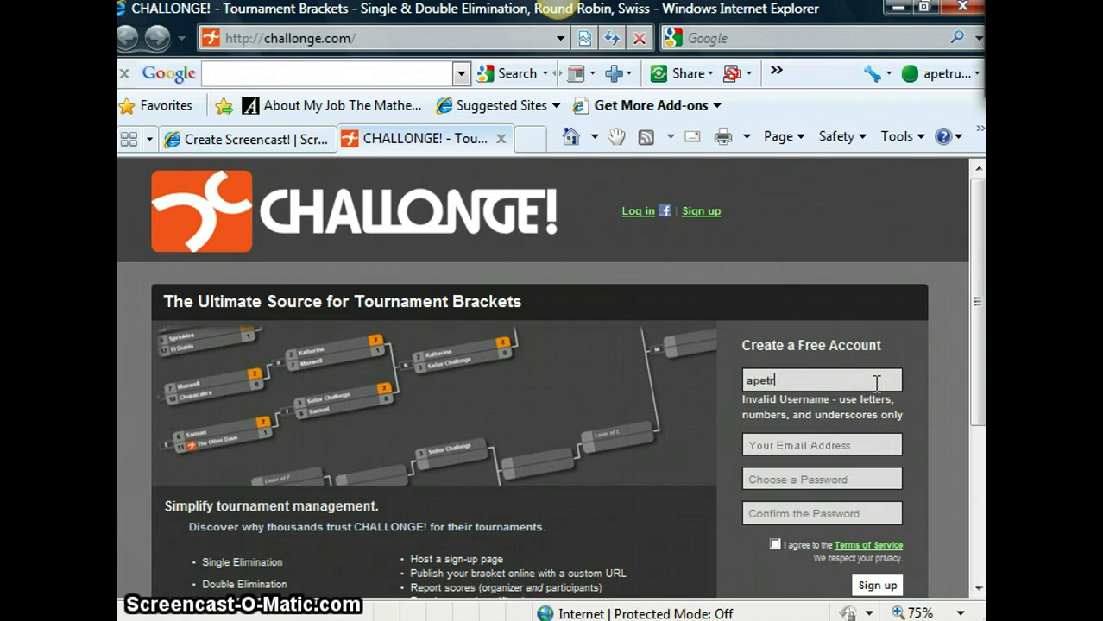
{"action": "key", "text": "Tab"}
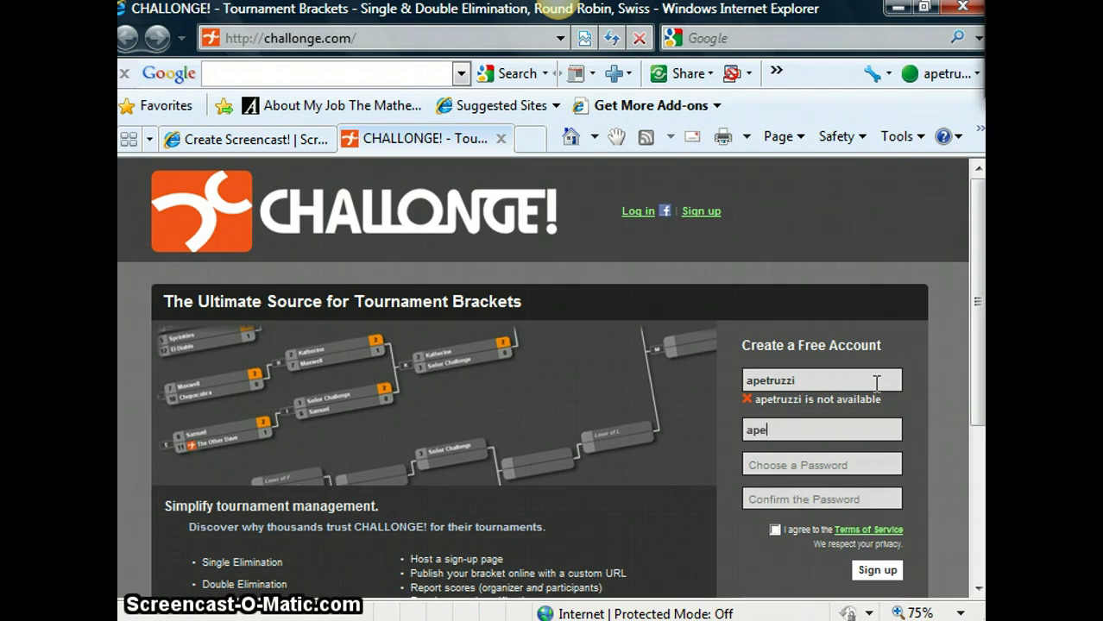
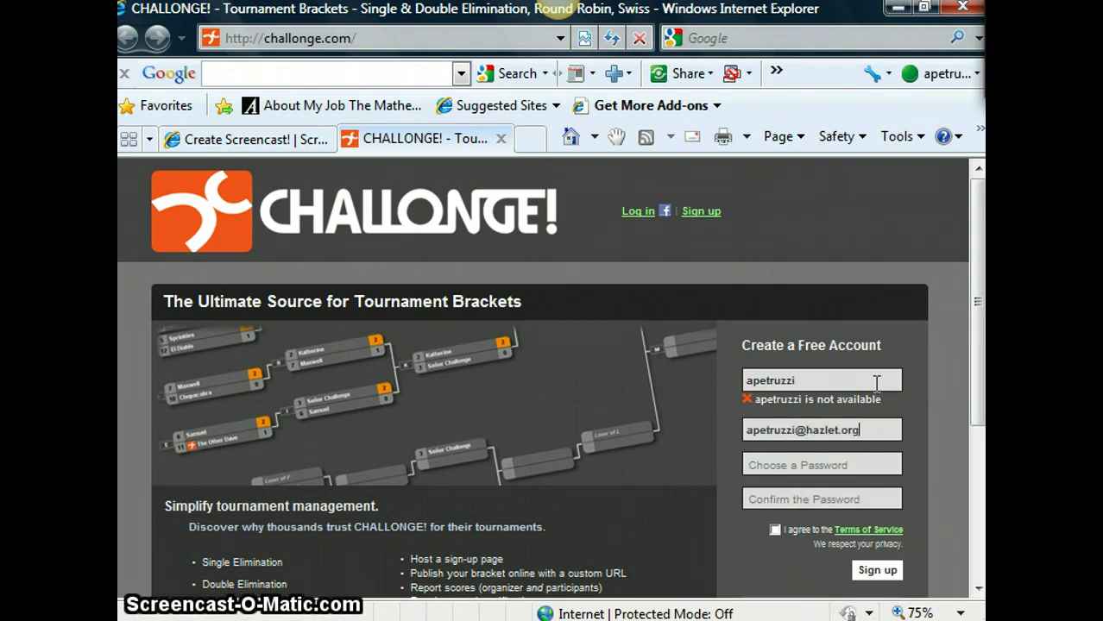
- Fill in the e-mail address and type the account password
{"action": "key", "text": "Tab"}
{"action": "type", "text": "•••••••"}
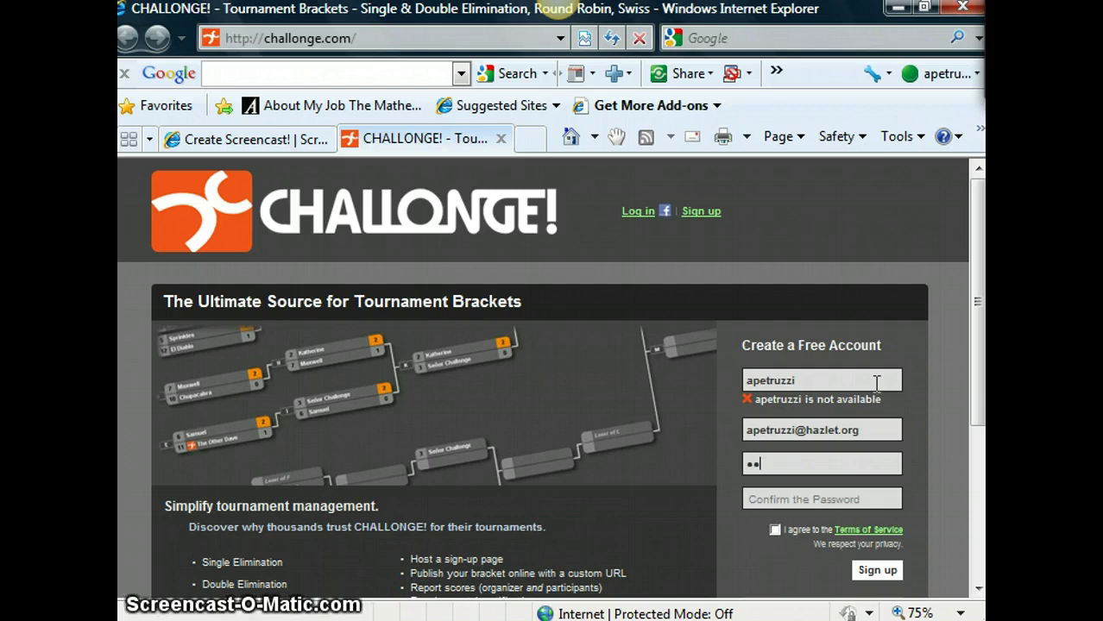
{"action": "type", "text": "•"}
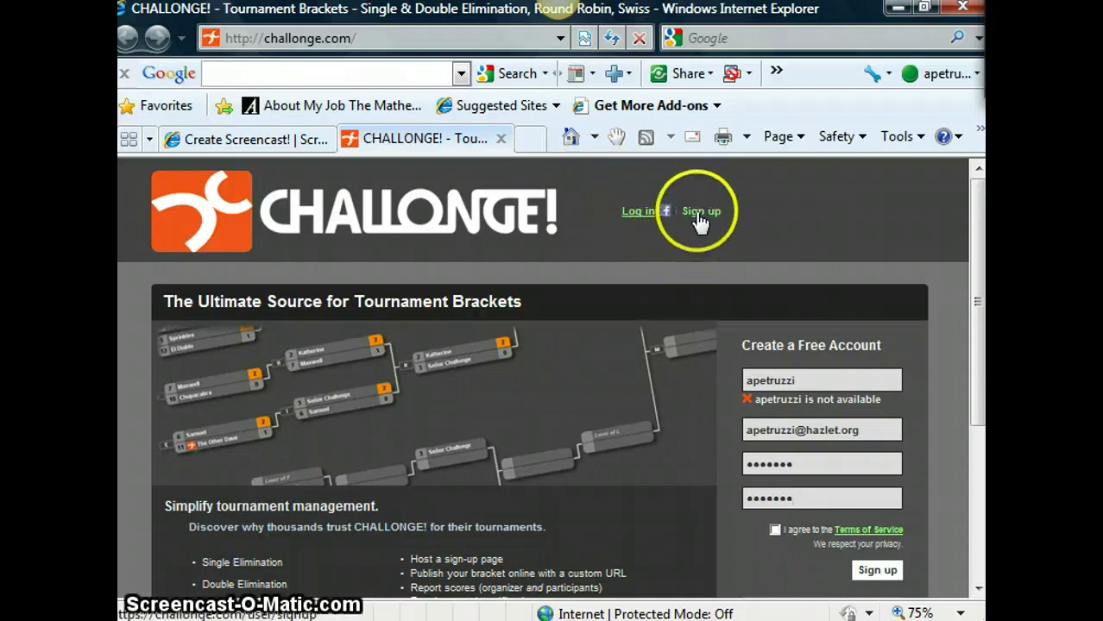
- Log in with the account e-mail address and password instead
{"action": "left_click", "coordinate": [642, 214]}
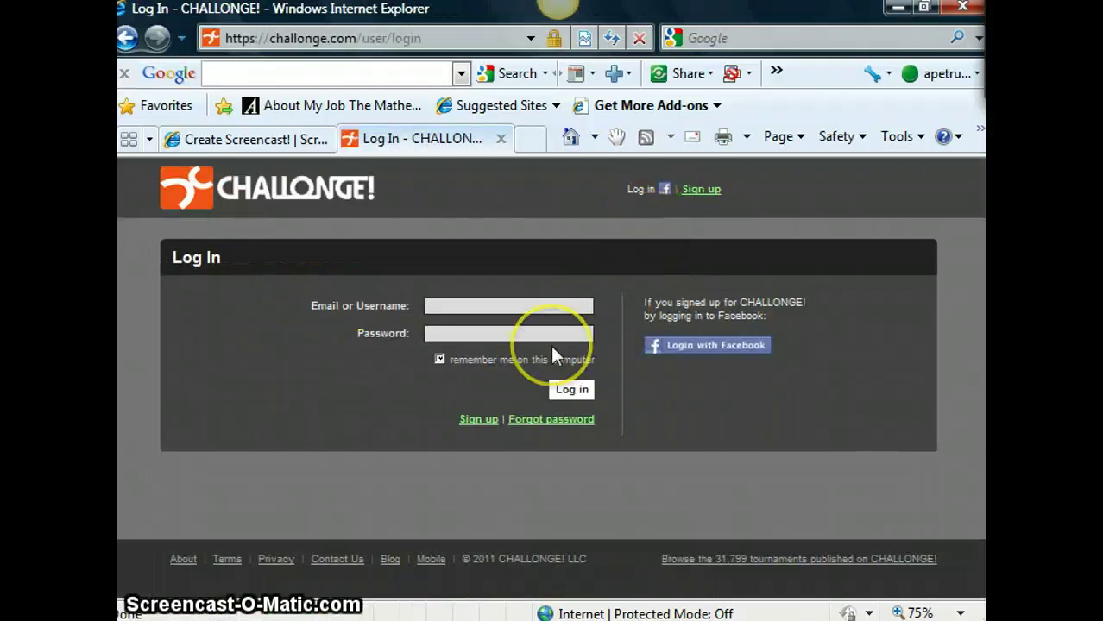
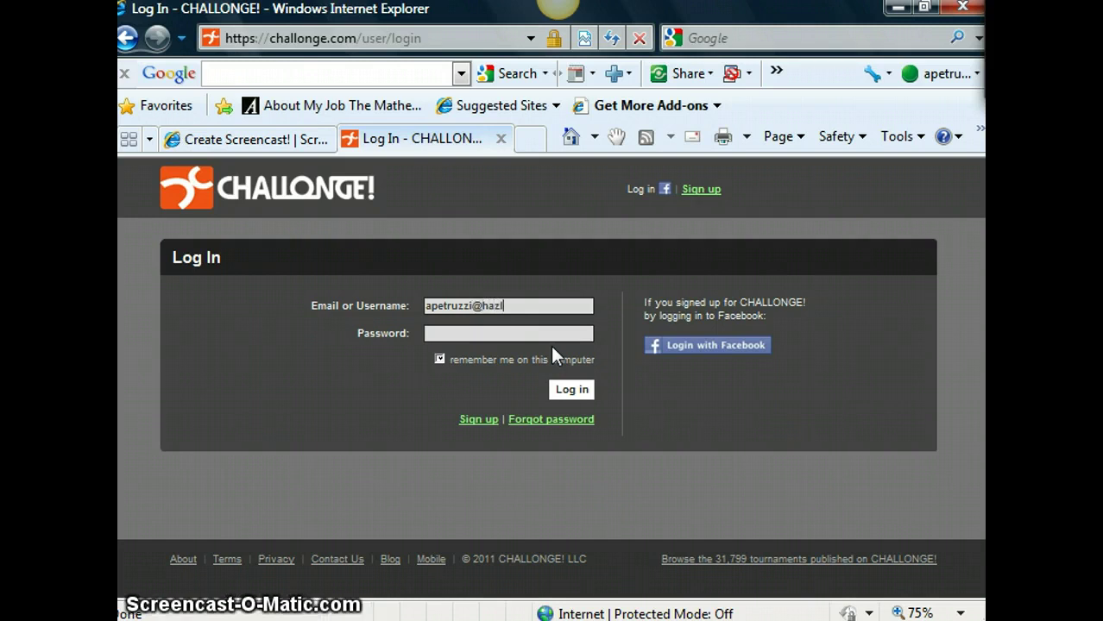
{"action": "key", "text": "Tab"}
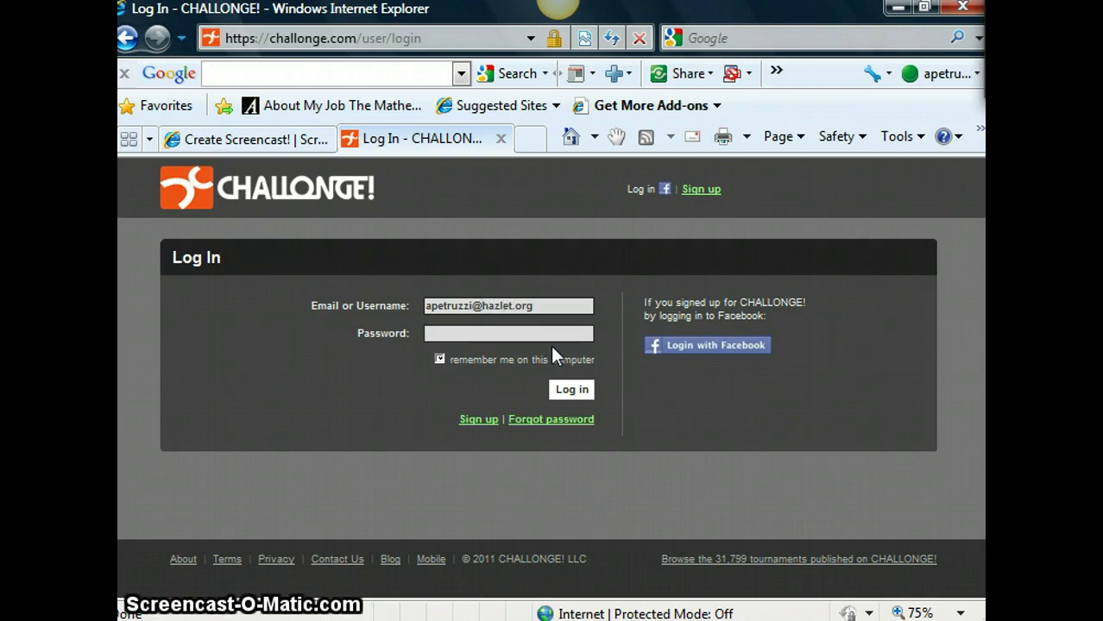
{"action": "type", "text": "••••••••"}
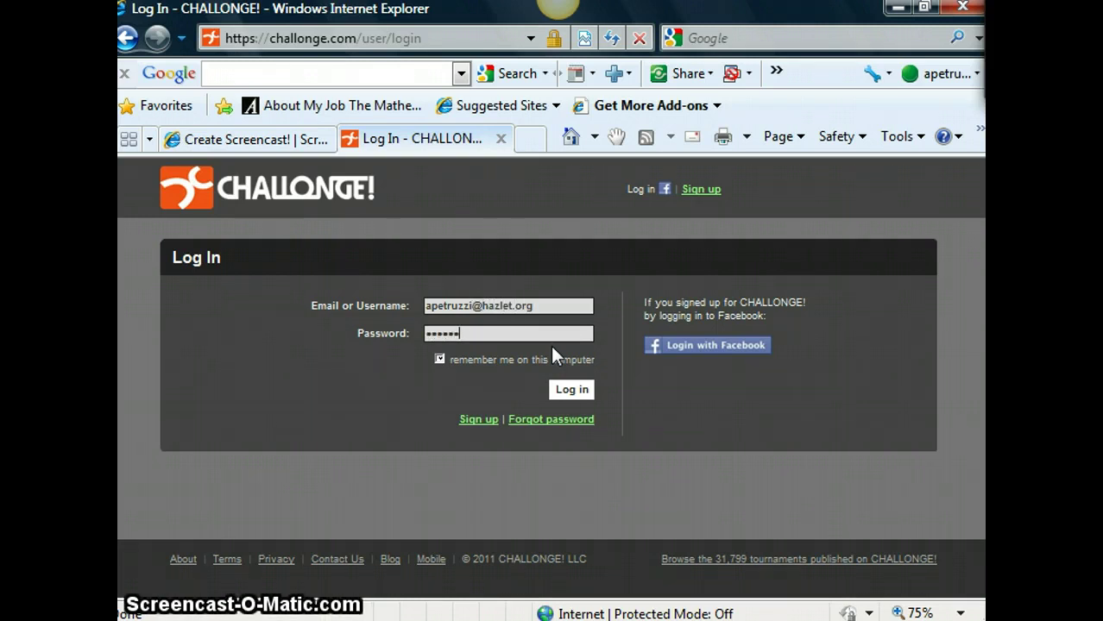
{"action": "left_click", "coordinate": [567, 390]}
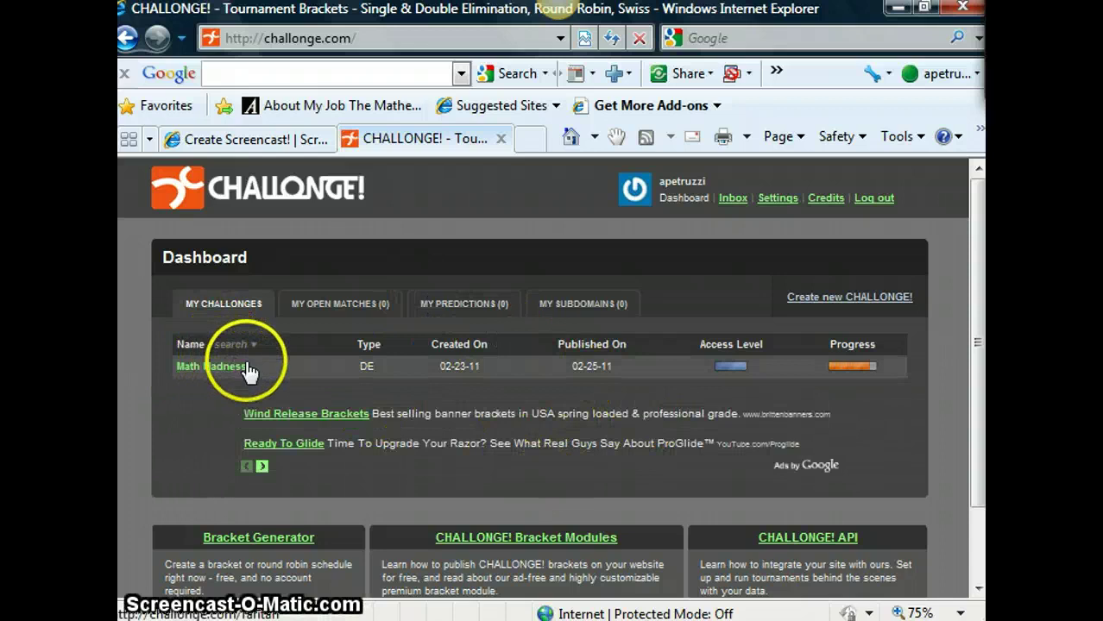
- From the Dashboard, start creating a new CHALLONGE! tournament
{"action": "left_click", "coordinate": [199, 366]}
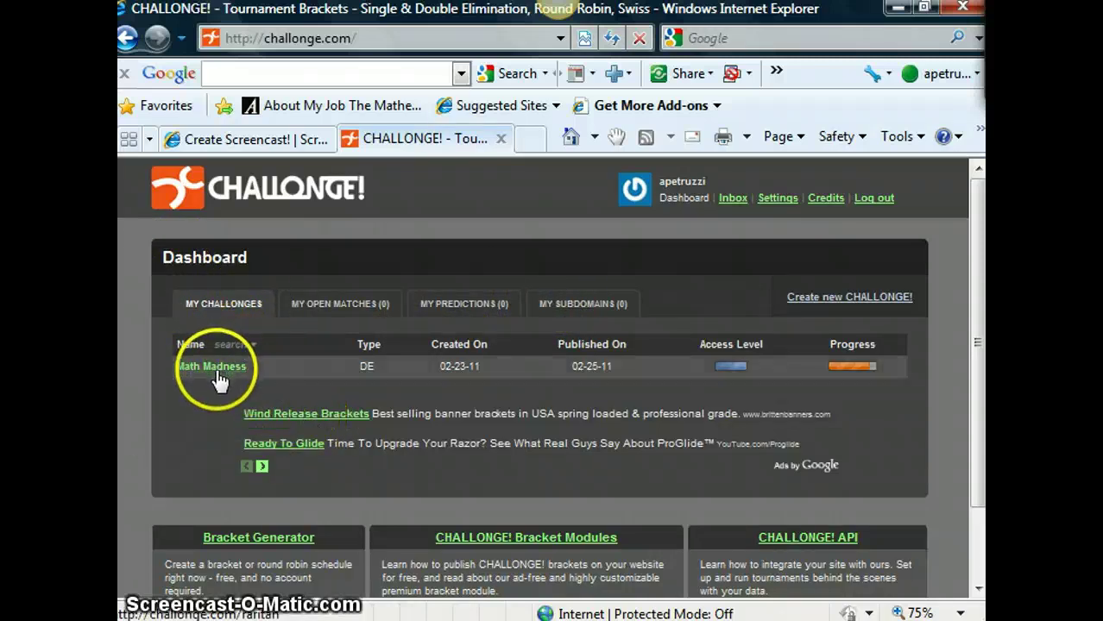
{"action": "left_click", "coordinate": [866, 301]}
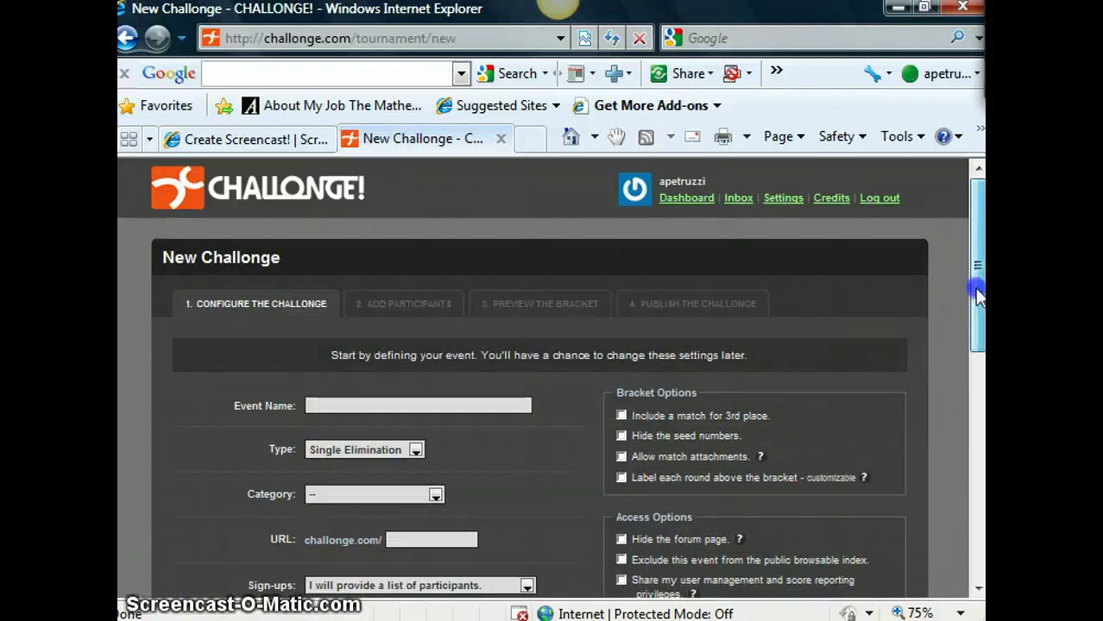
- Name the event 'Master Teacher Workshop', with type Single Elimination and no category
{"action": "left_click_drag", "start_coordinate": [977, 293], "coordinate": [977, 336]}
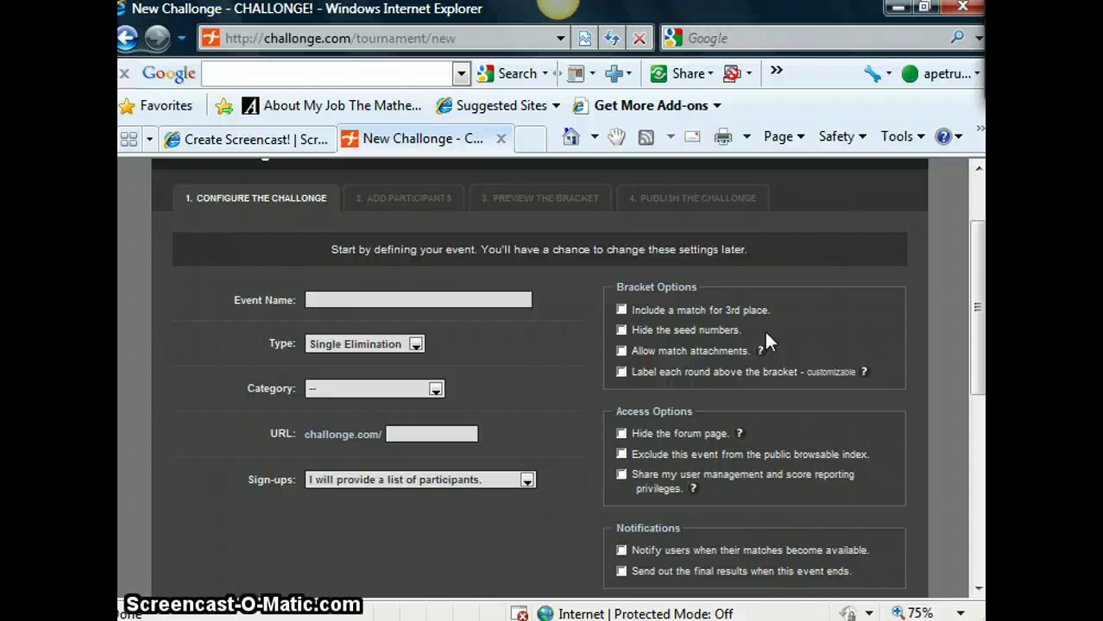
{"action": "type", "text": "Teacher Workshop"}
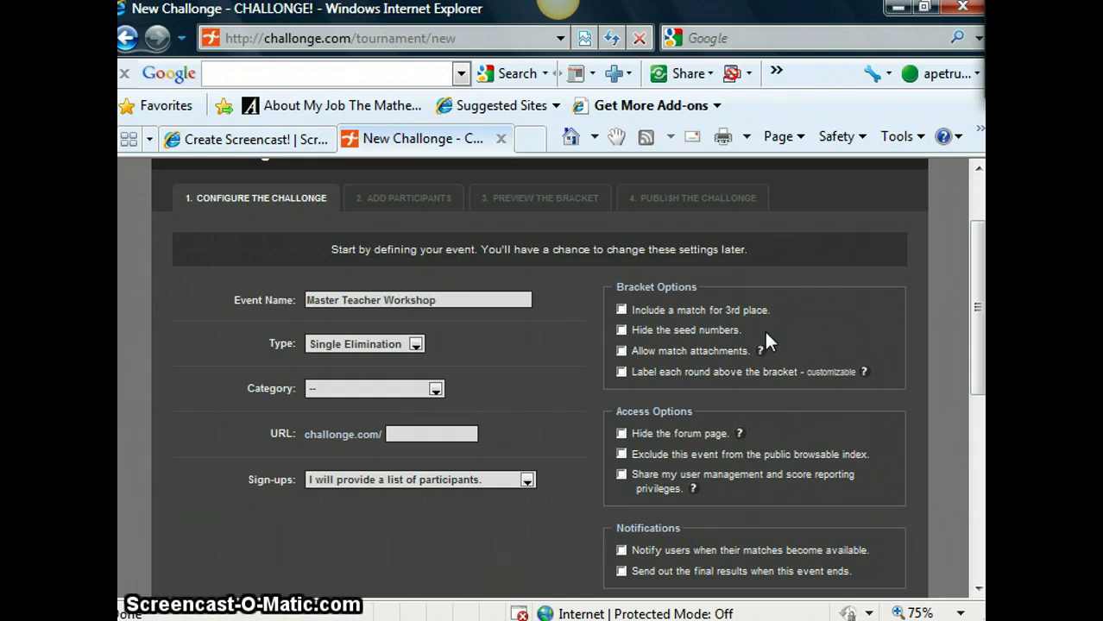
{"action": "left_click", "coordinate": [418, 344]}
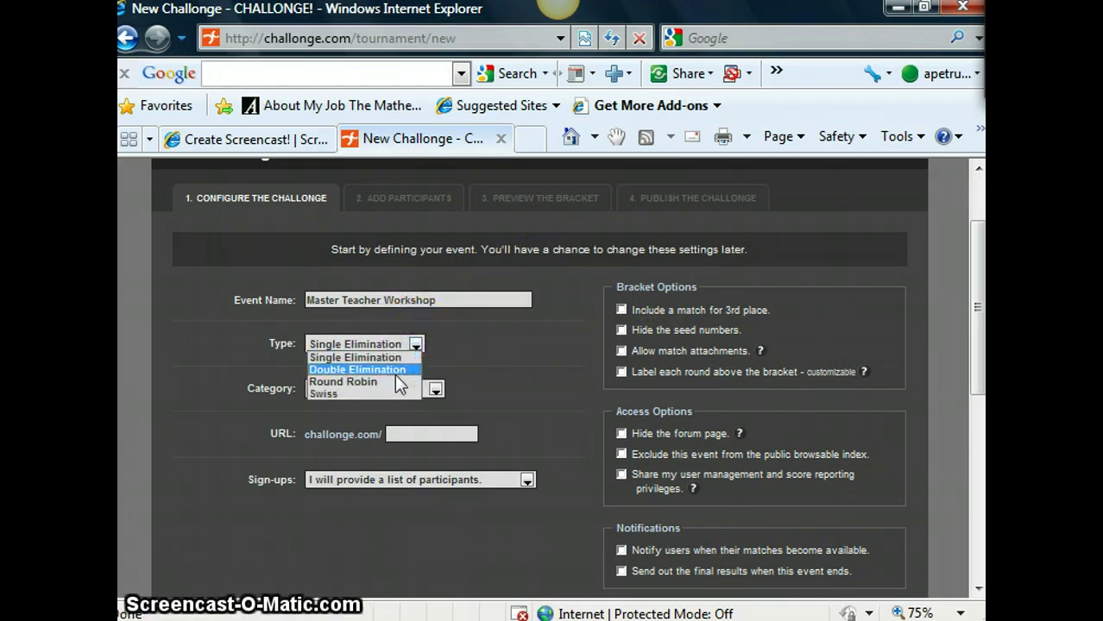
{"action": "left_click", "coordinate": [353, 357]}
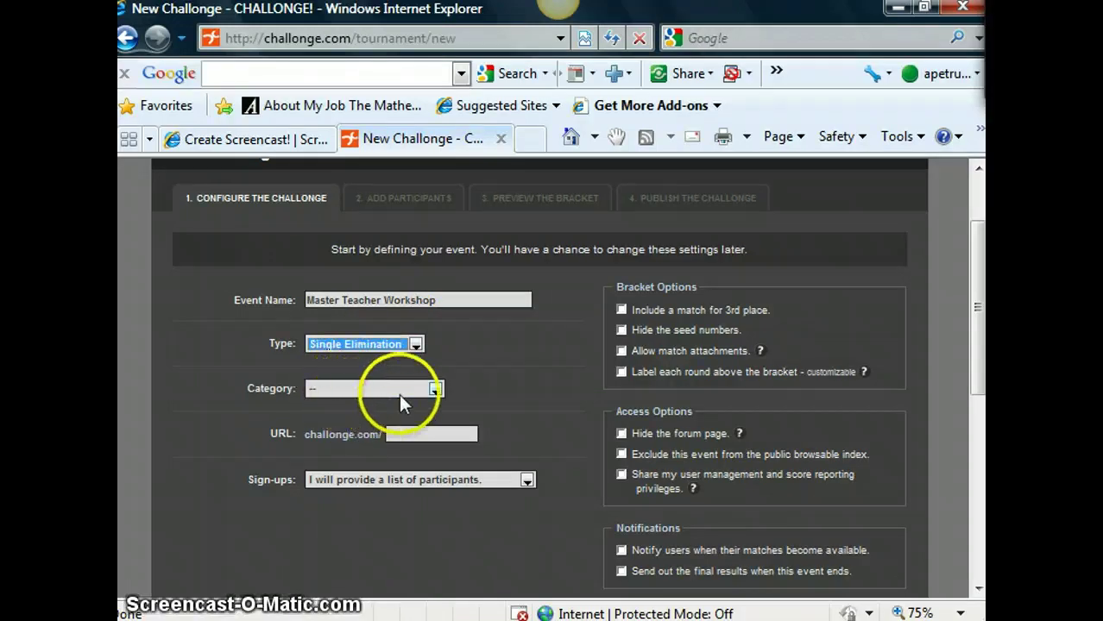
{"action": "left_click", "coordinate": [436, 390]}
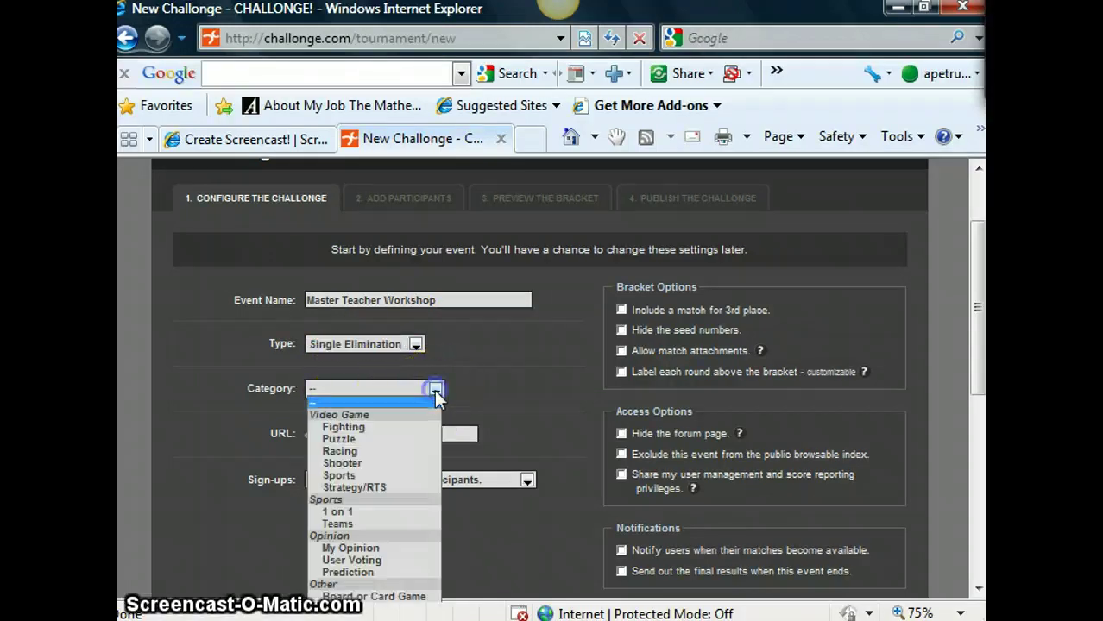
{"action": "left_click", "coordinate": [348, 403]}
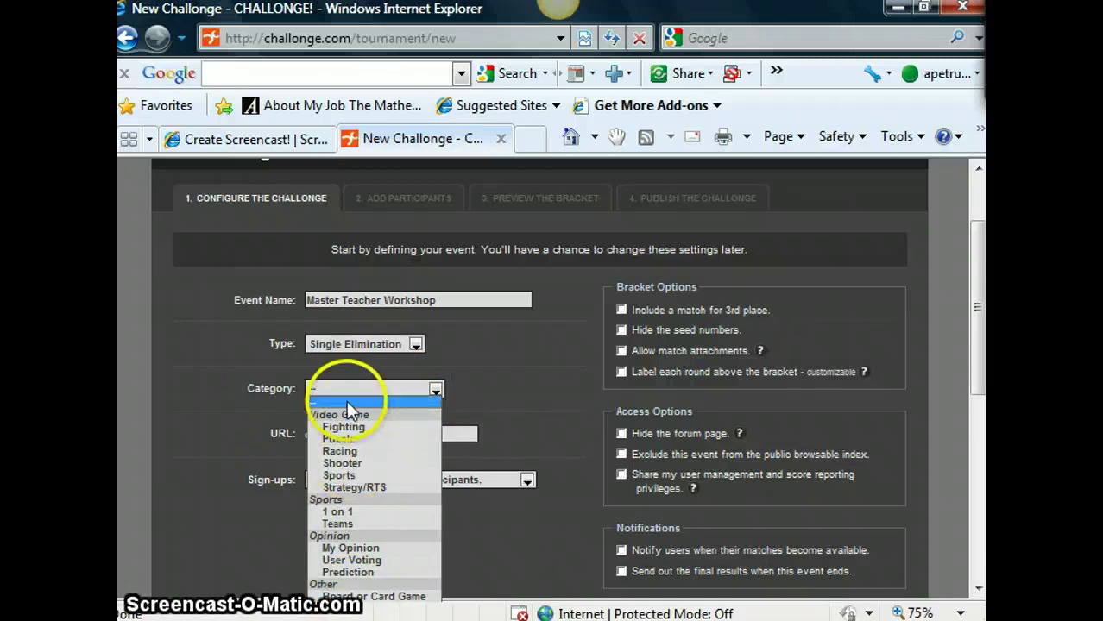
- Enter the custom URL 'hazlet' and keep sign-ups as a self-provided participant list
{"action": "left_click", "coordinate": [408, 436]}
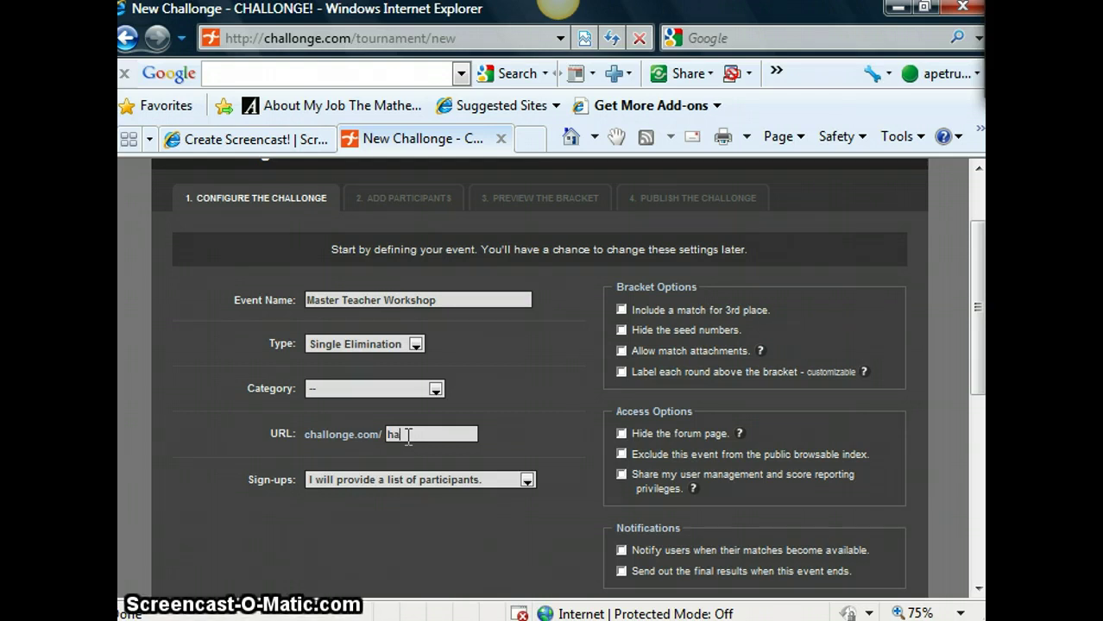
{"action": "type", "text": "t"}
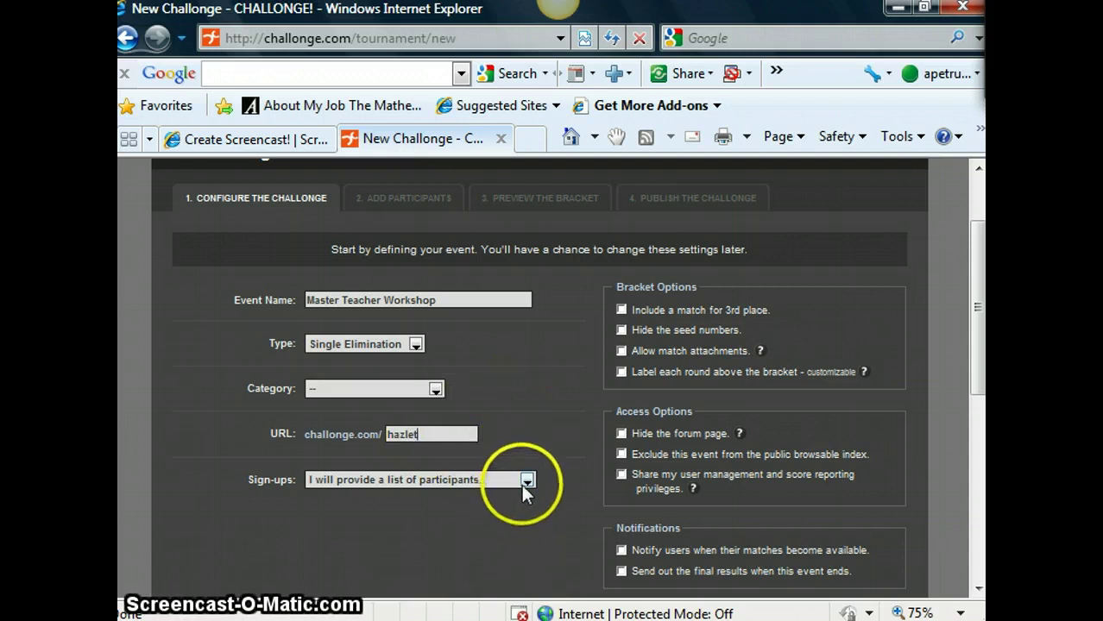
{"action": "left_click", "coordinate": [528, 488]}
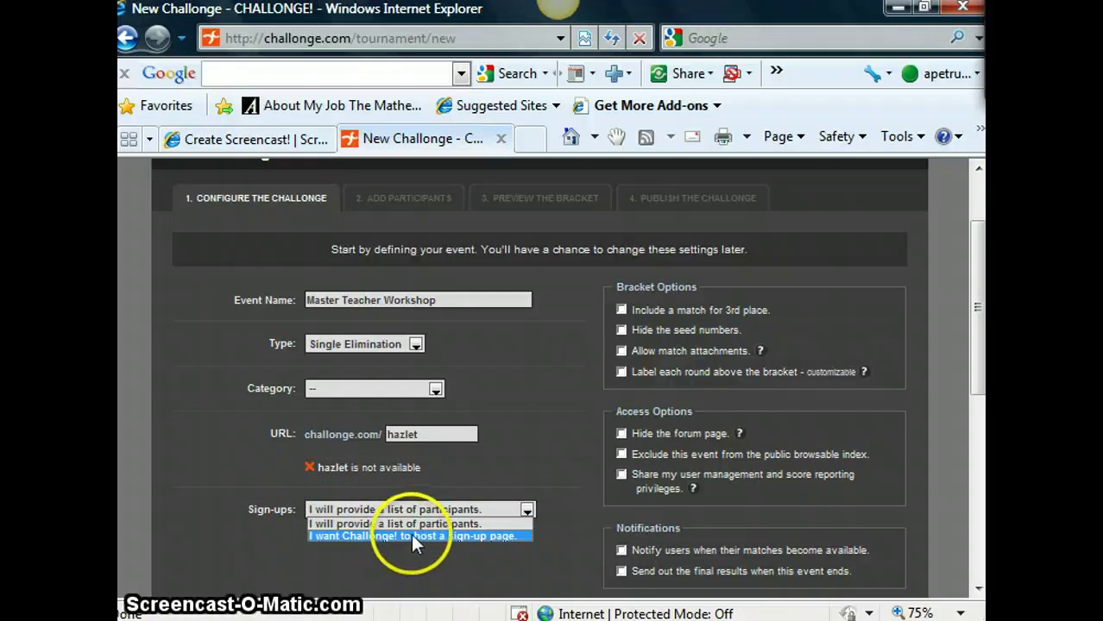
{"action": "left_click", "coordinate": [482, 522]}
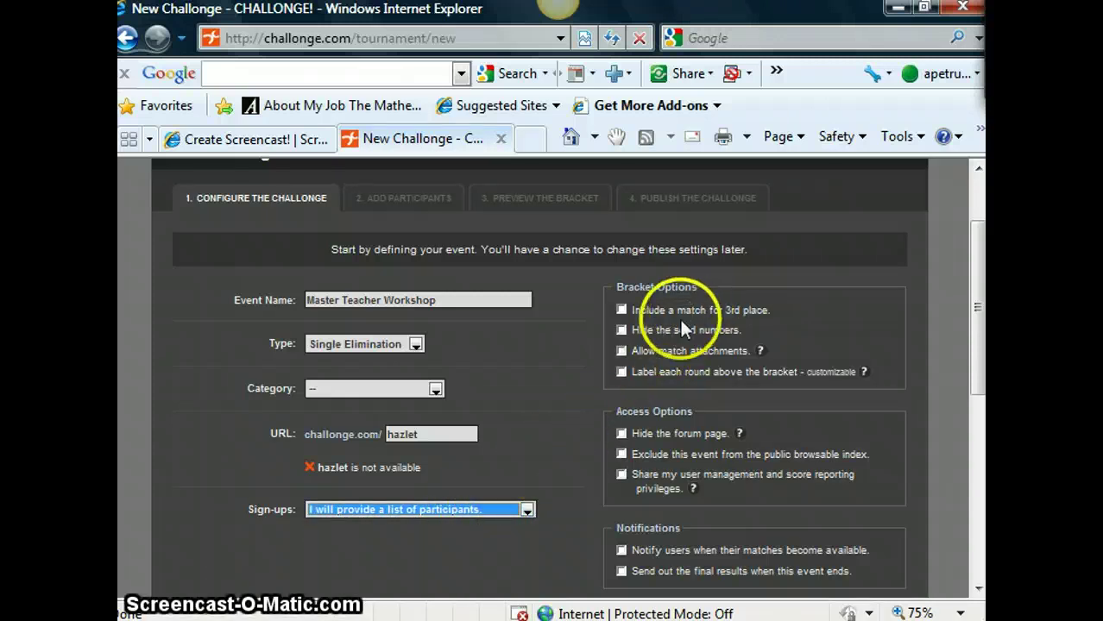
{"action": "scroll", "coordinate": [947, 259], "scroll_direction": "down", "scroll_amount": 3}
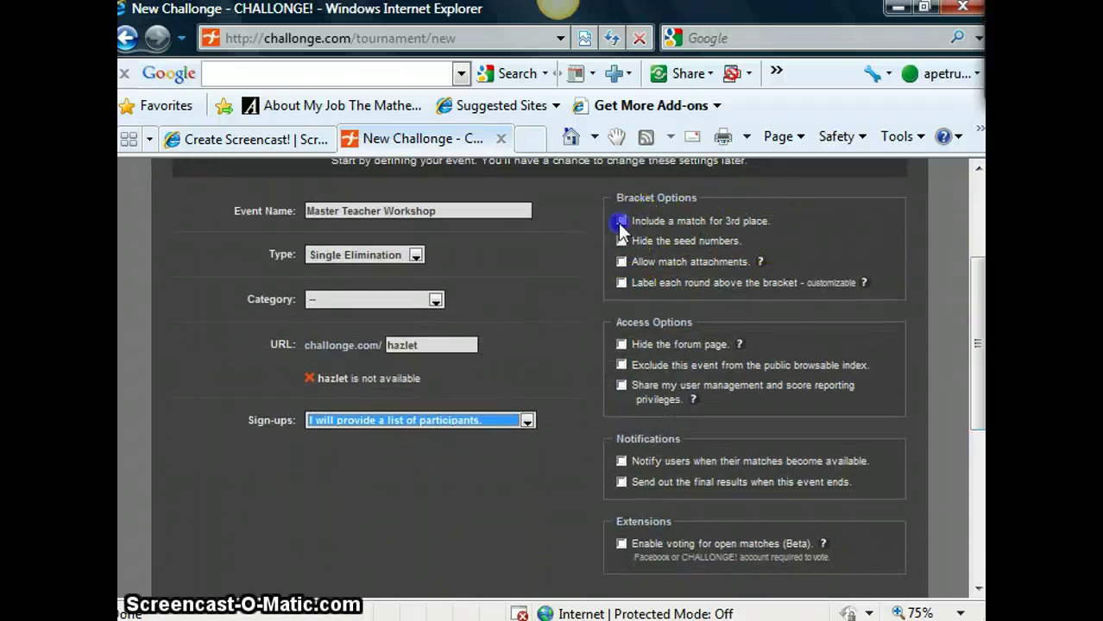
{"action": "left_click", "coordinate": [621, 222]}
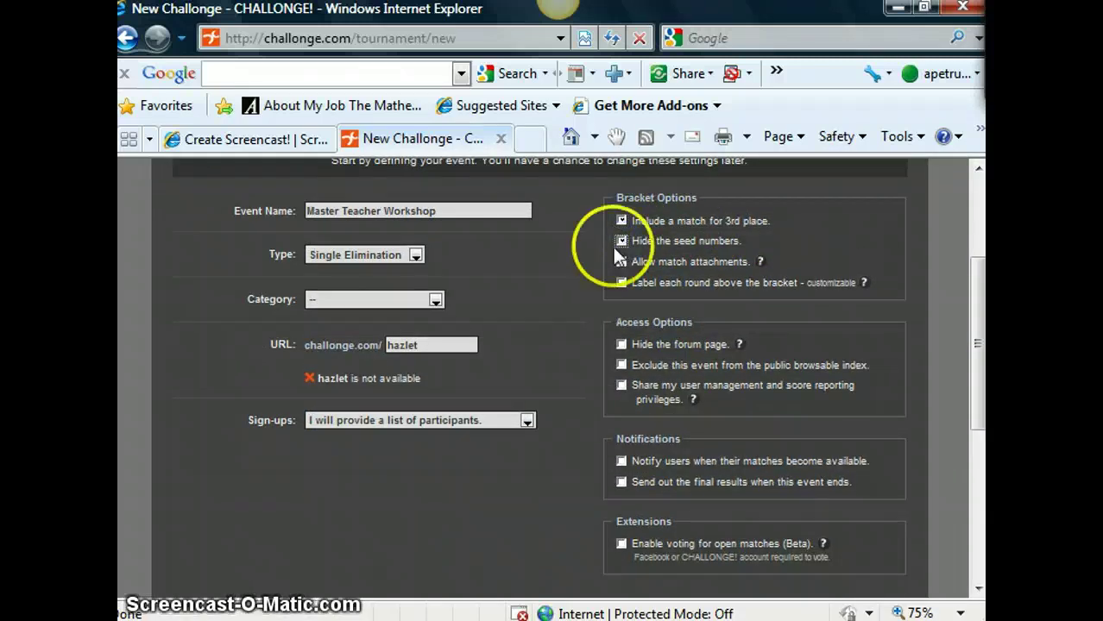
{"action": "left_click", "coordinate": [621, 240]}
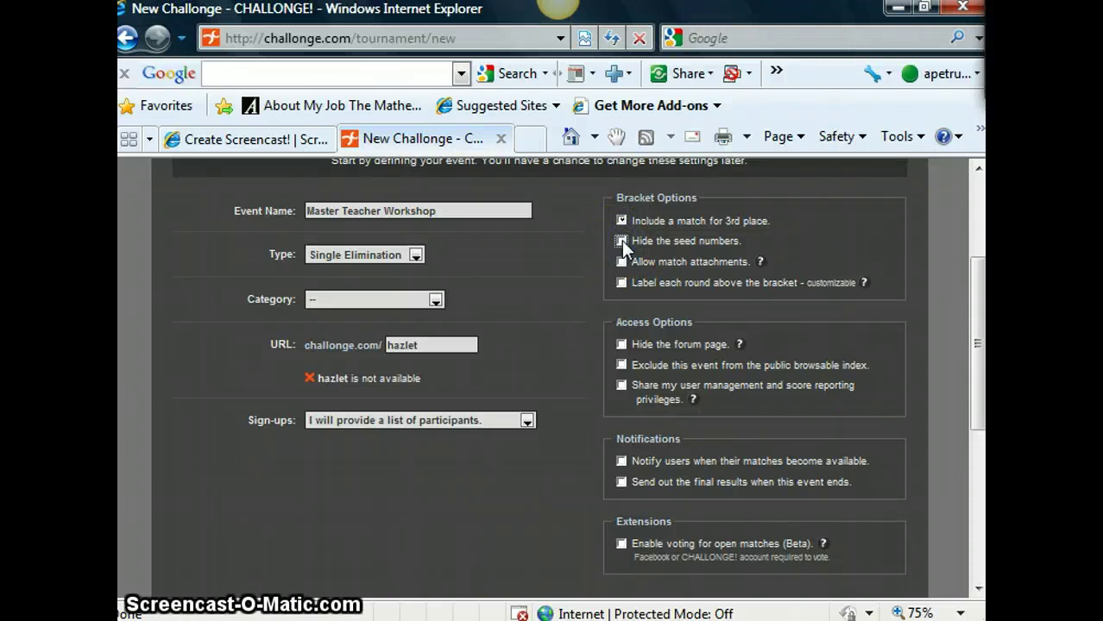
{"action": "left_click", "coordinate": [622, 239]}
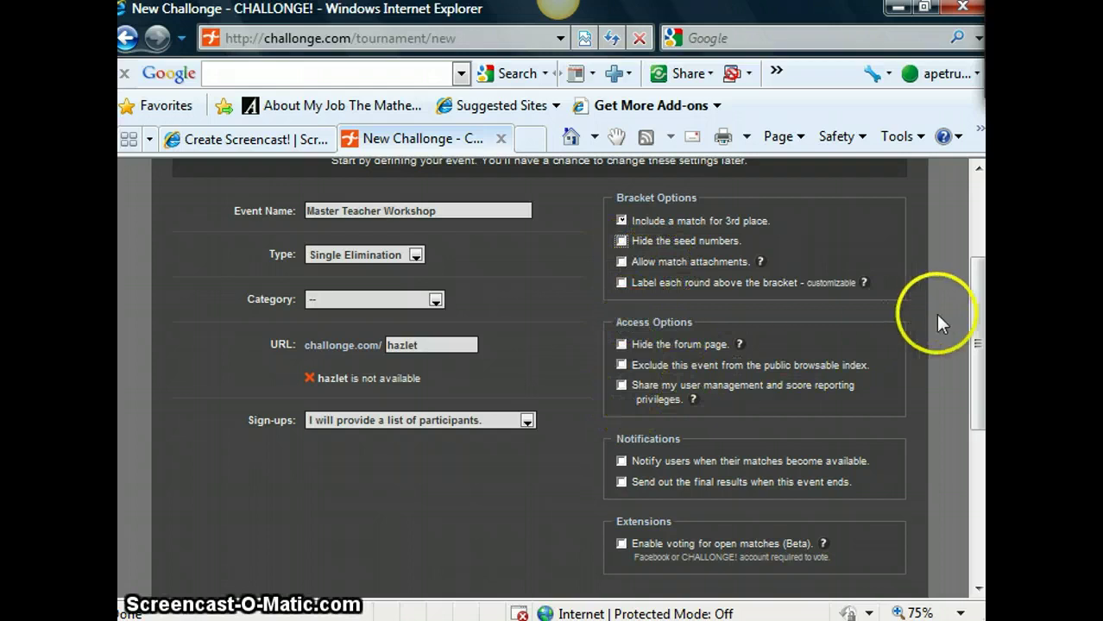
{"action": "mouse_move", "coordinate": [973, 321]}
{"action": "left_mouse_down"}
{"action": "mouse_move", "coordinate": [977, 410]}
{"action": "mouse_move", "coordinate": [978, 277]}
{"action": "mouse_move", "coordinate": [977, 340]}
{"action": "left_mouse_up"}
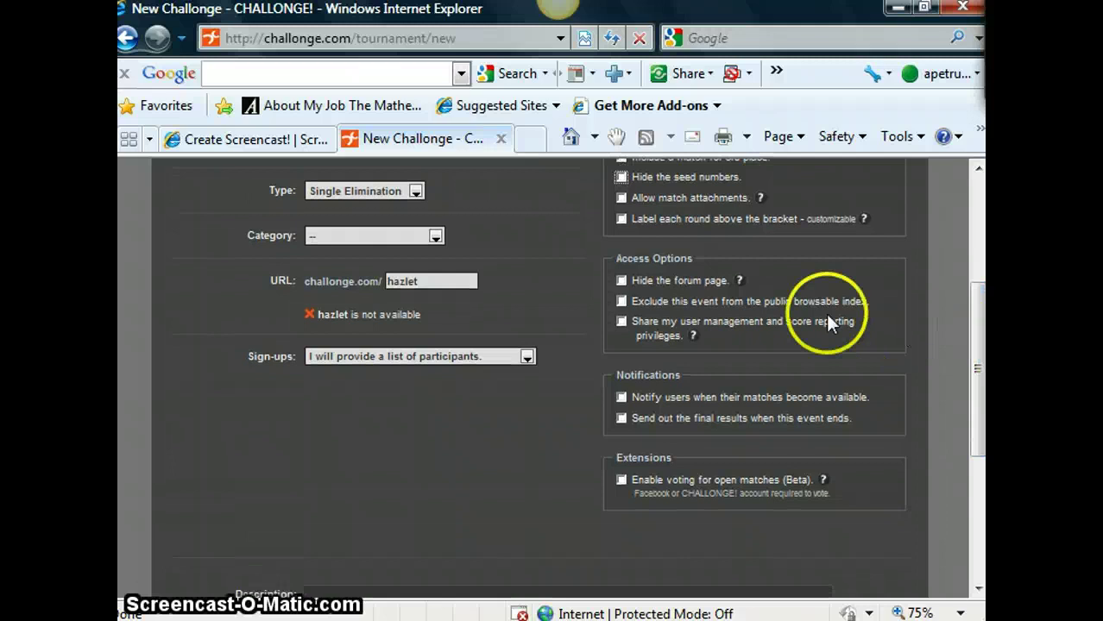
{"action": "mouse_move", "coordinate": [738, 281]}
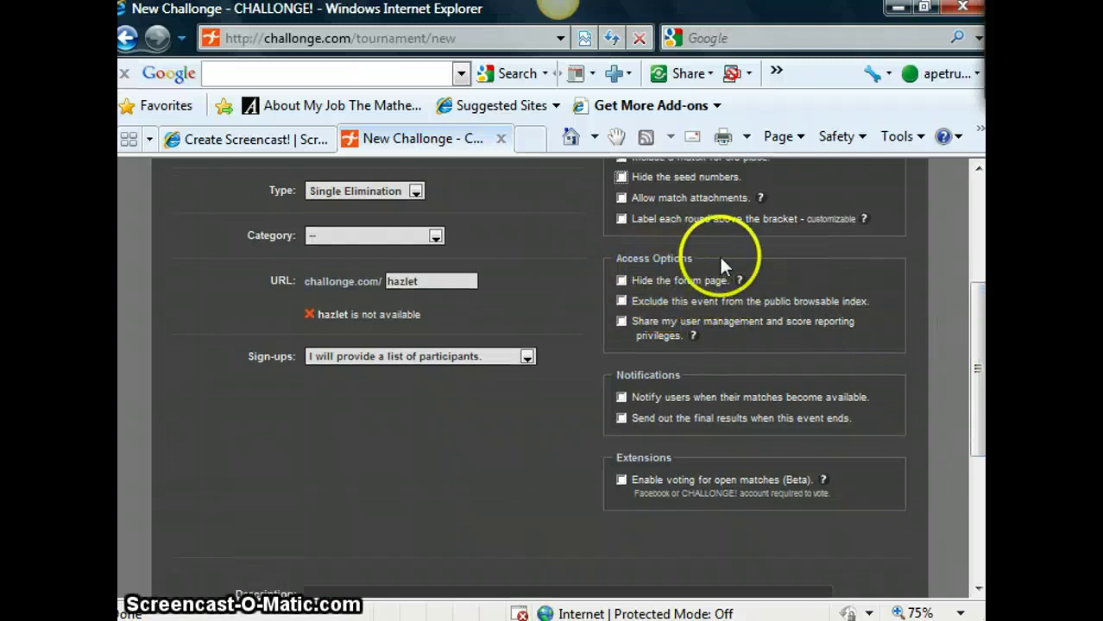
{"action": "left_click_drag", "start_coordinate": [973, 320], "coordinate": [976, 393]}
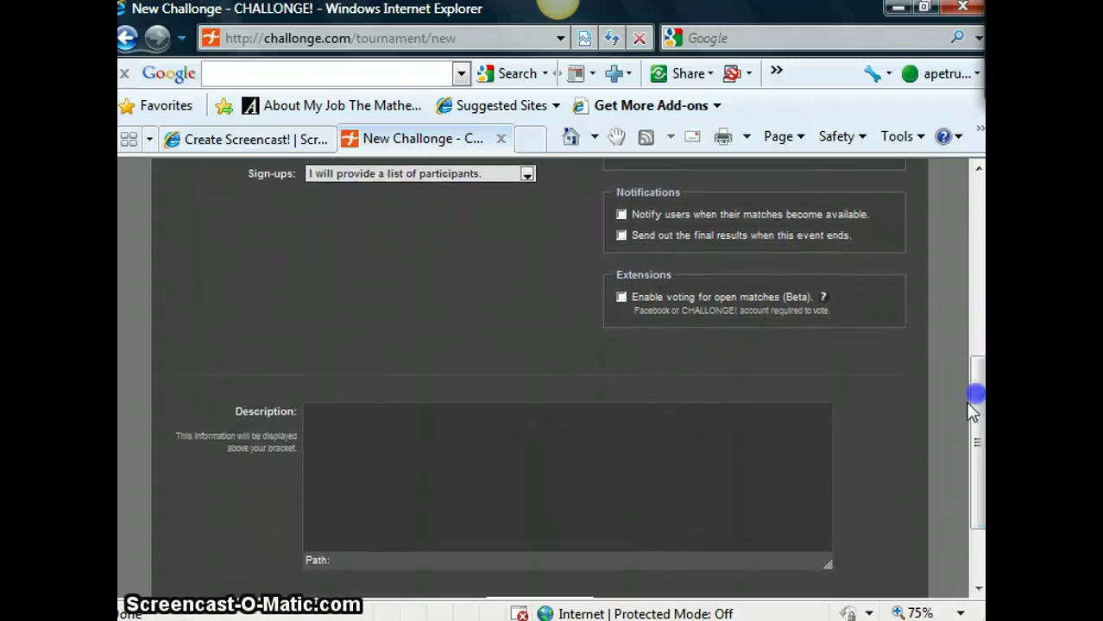
- Set the description to 'Master Teacher Demo' and submit the settings with Save and Continue
{"action": "left_click", "coordinate": [598, 413]}
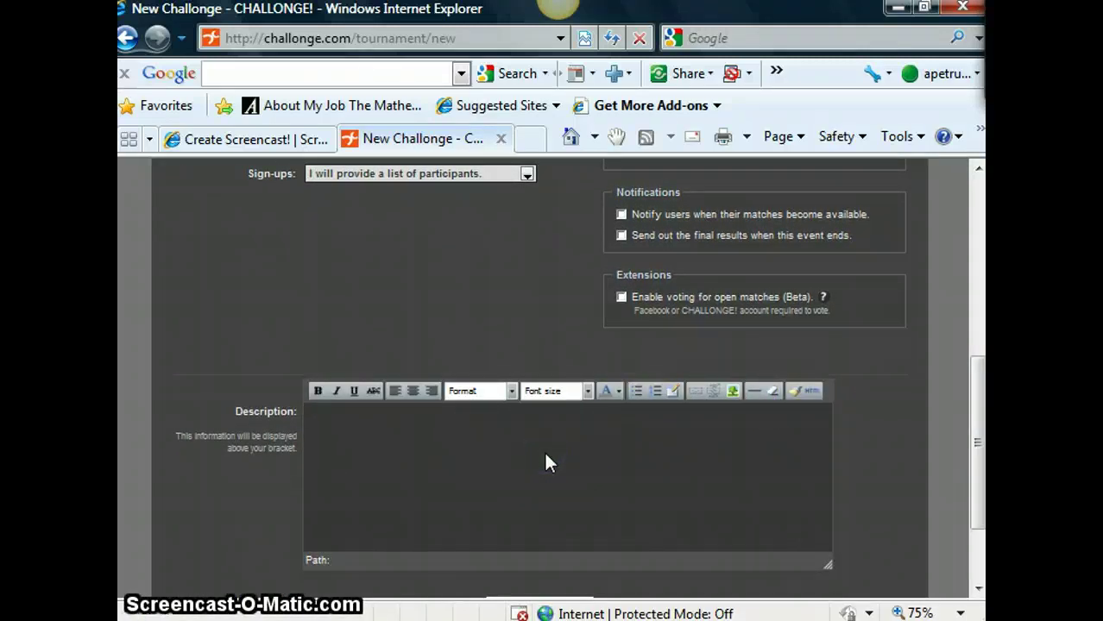
{"action": "type", "text": "Wor"}
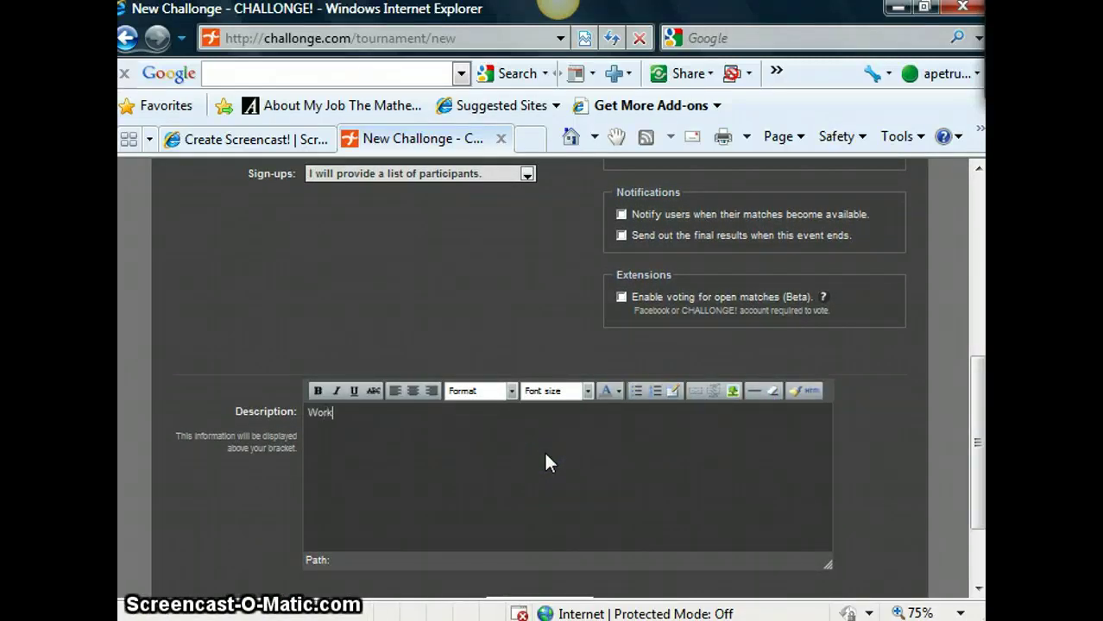
{"action": "type", "text": "k"}
{"action": "key", "text": "BackSpace"}
{"action": "key", "text": "BackSpace"}
{"action": "key", "text": "BackSpace"}
{"action": "key", "text": "BackSpace"}
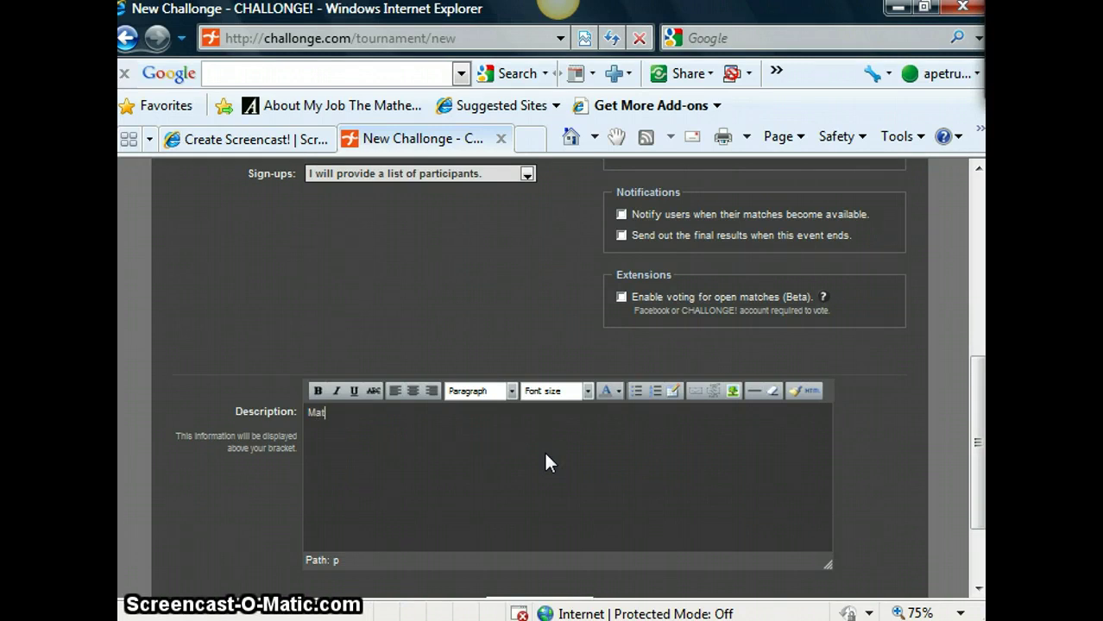
{"action": "type", "text": "Master Teacher Demo"}
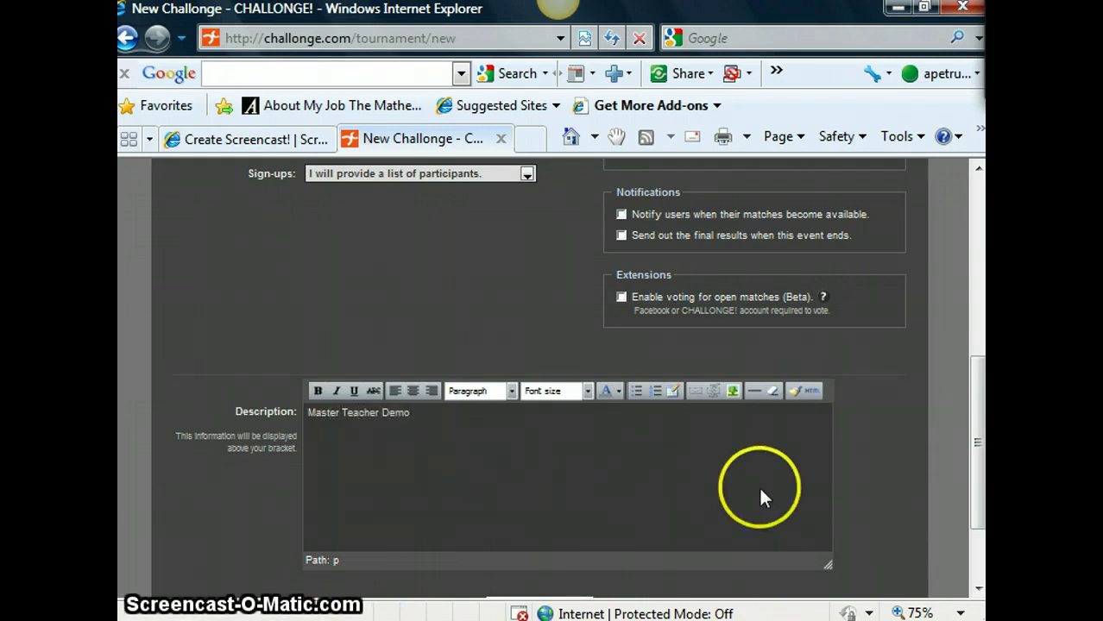
{"action": "left_click", "coordinate": [978, 589]}
{"action": "left_click", "coordinate": [979, 589]}
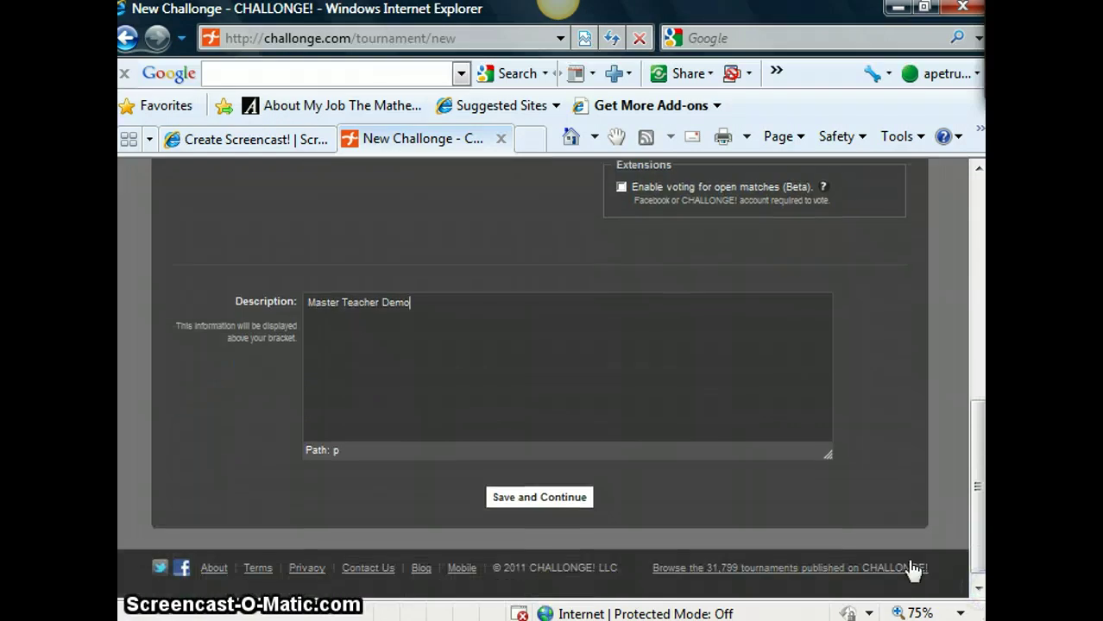
{"action": "left_click", "coordinate": [535, 495]}
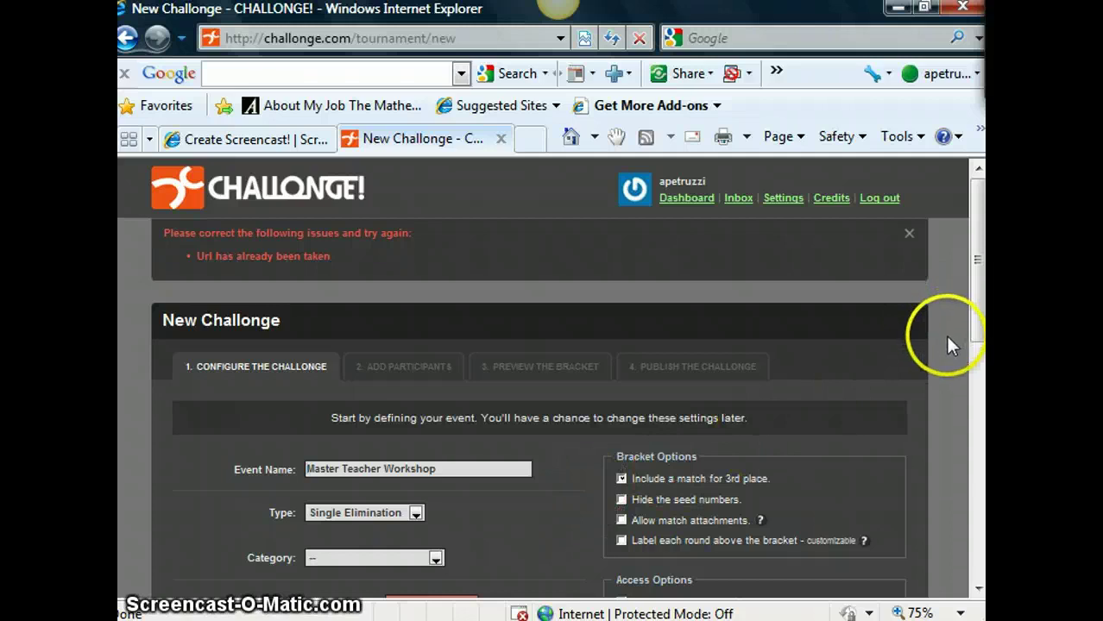
- Rename the event to 'Master Teacher B' and resubmit the settings
{"action": "left_click_drag", "start_coordinate": [978, 332], "coordinate": [976, 354]}
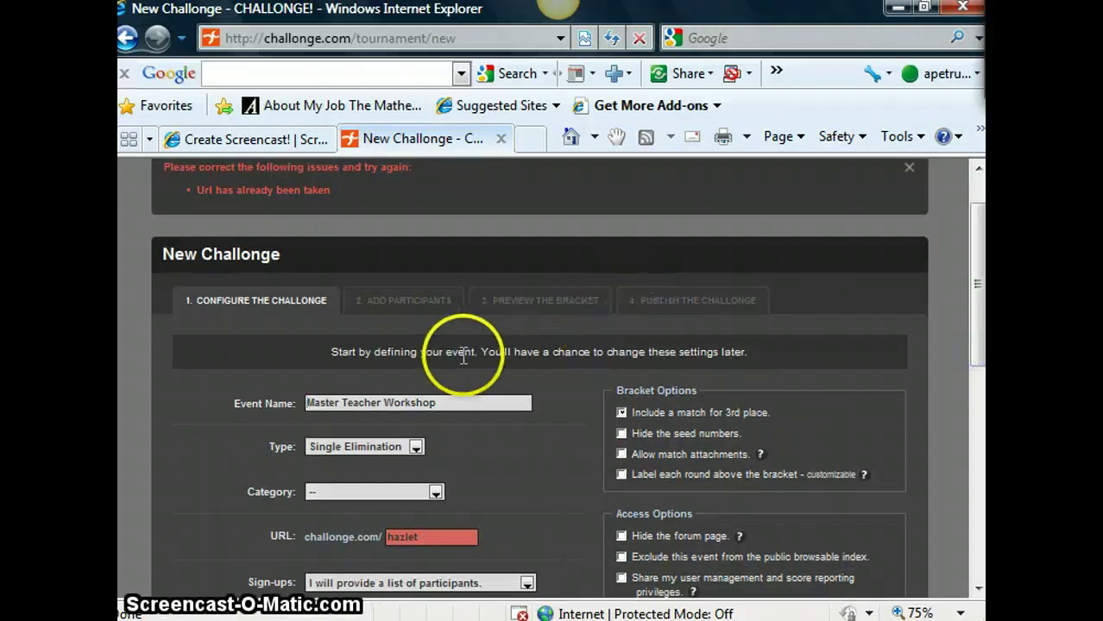
{"action": "left_click", "coordinate": [449, 399]}
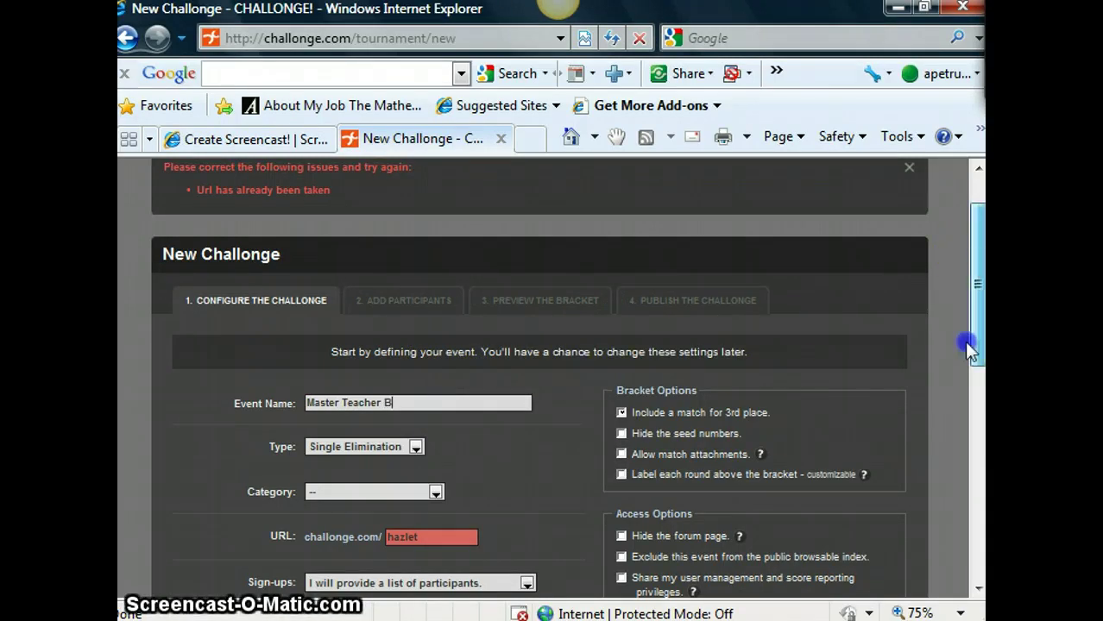
{"action": "scroll", "coordinate": [963, 341], "scroll_direction": "down", "scroll_amount": 10}
{"action": "left_click", "coordinate": [524, 490]}
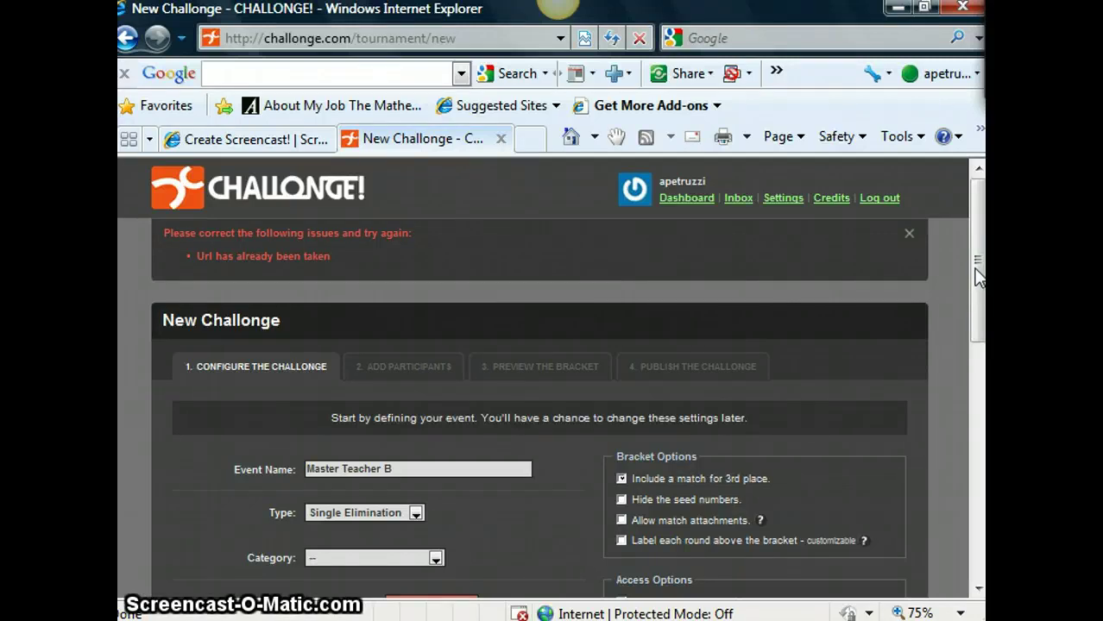
- Change the already-taken URL to 'hazlettownship' and save the settings
{"action": "left_click_drag", "start_coordinate": [978, 274], "coordinate": [978, 320]}
{"action": "left_click", "coordinate": [505, 272]}
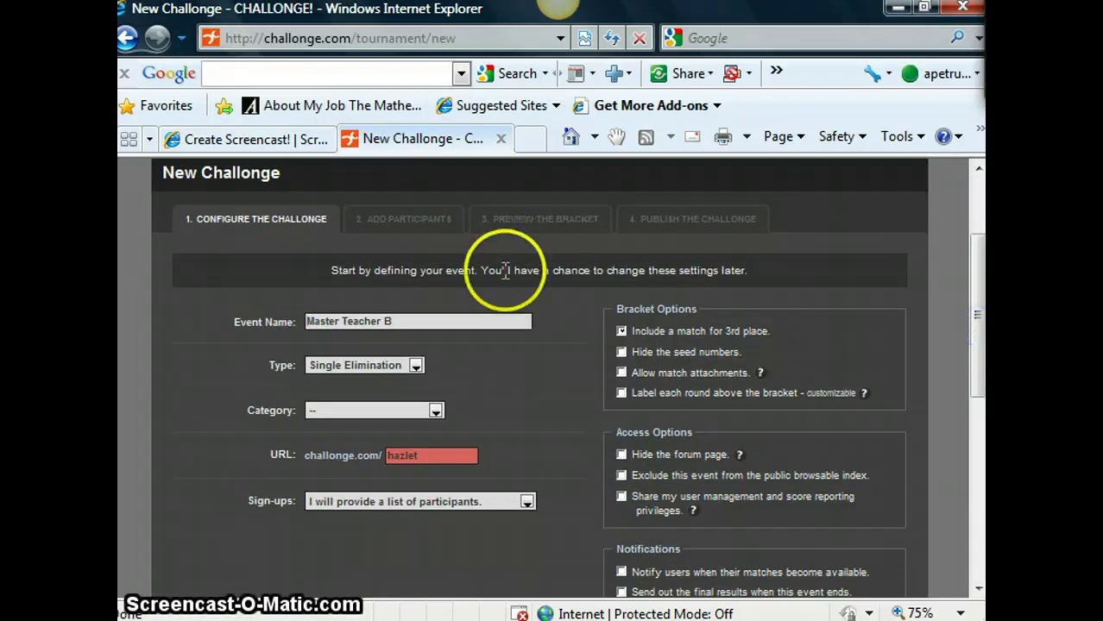
{"action": "left_click", "coordinate": [423, 457]}
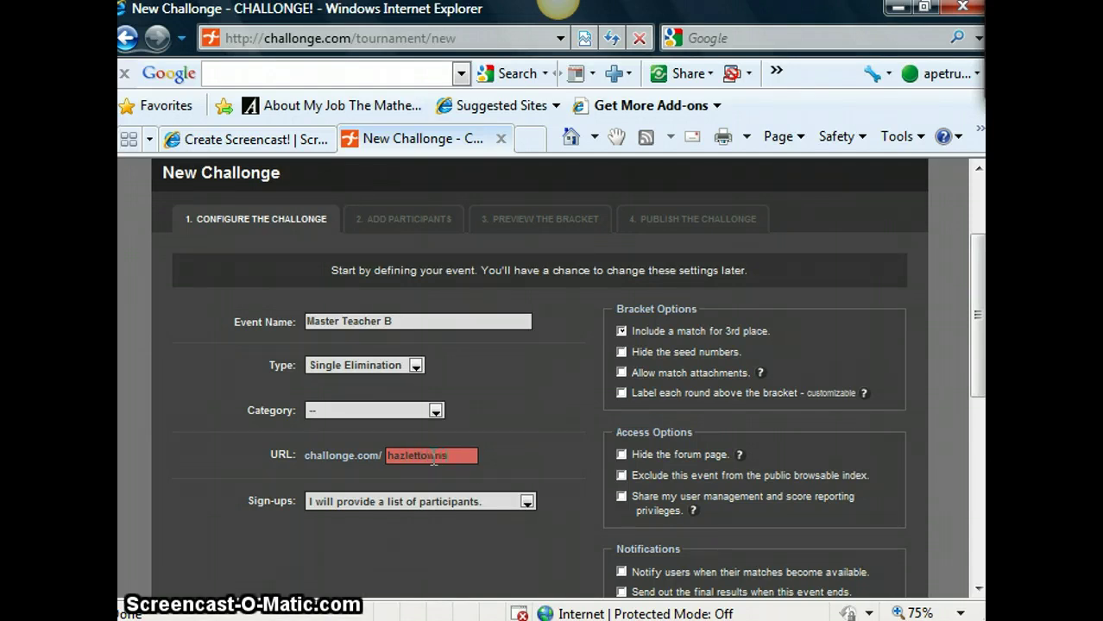
{"action": "type", "text": "ip"}
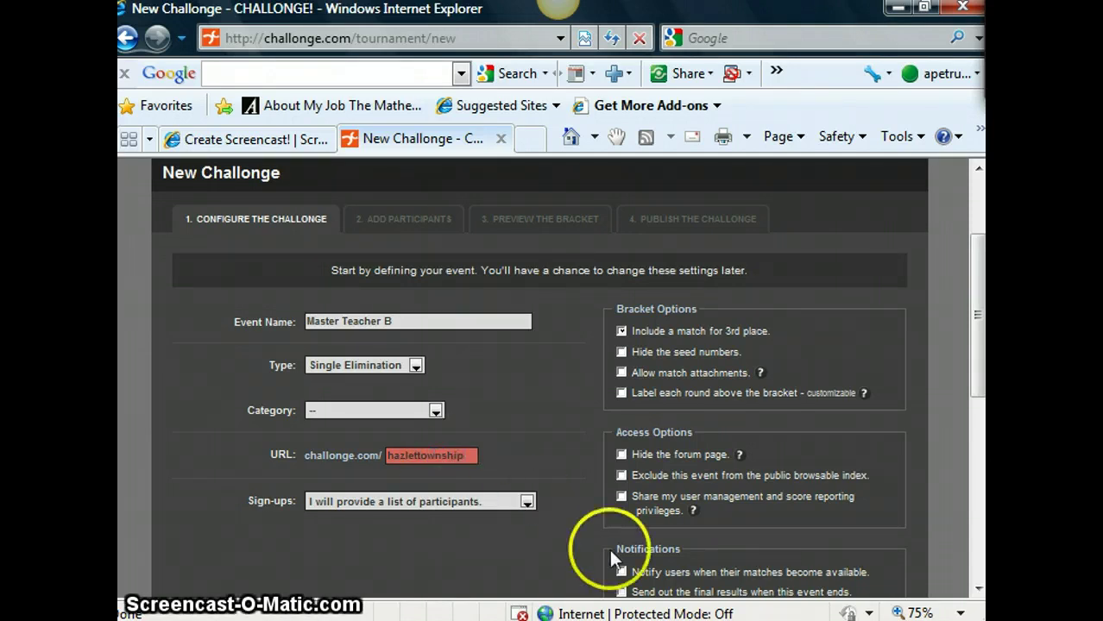
{"action": "left_click", "coordinate": [978, 590]}
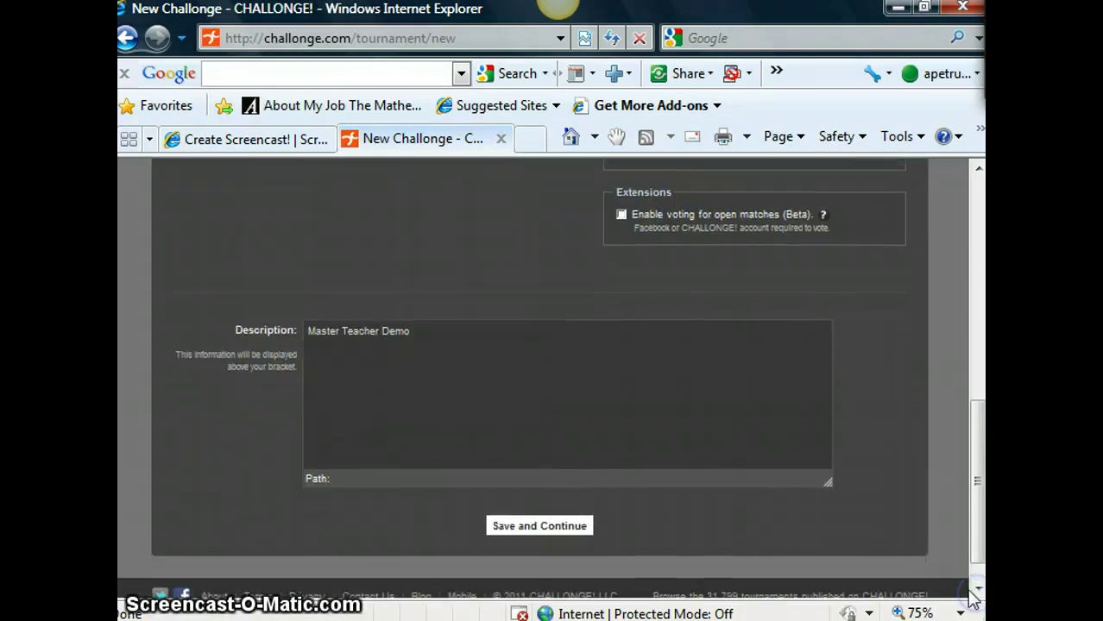
{"action": "left_click", "coordinate": [522, 531]}
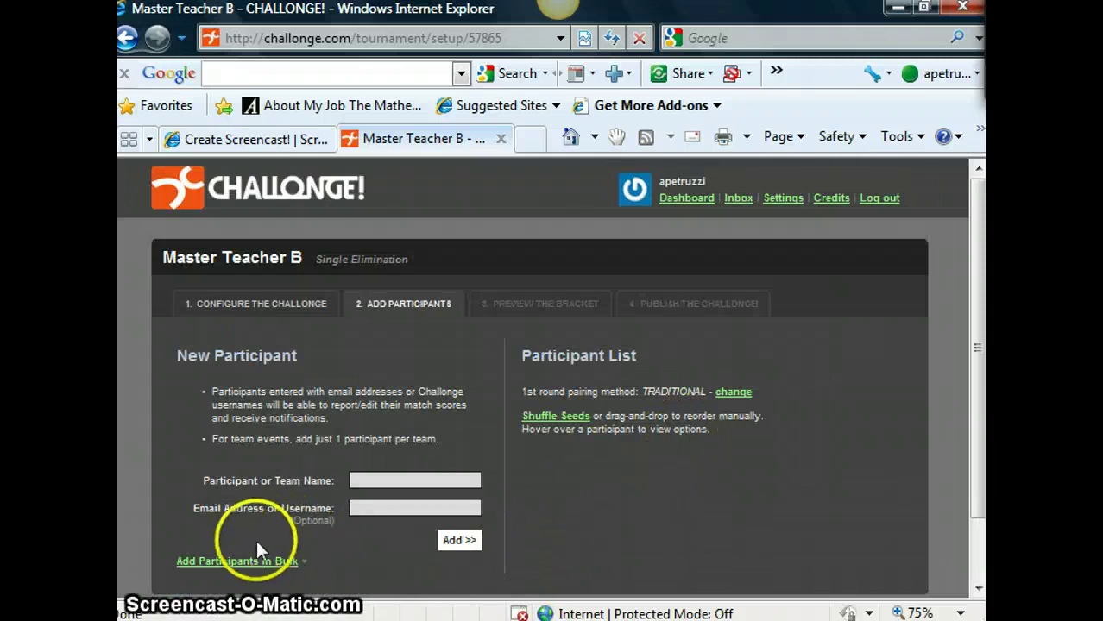
- Bulk-add eight teams: UConn, UnC, VCU, Kentucky, Butler, Arizona, Kansas and Florida
{"action": "left_click", "coordinate": [250, 563]}
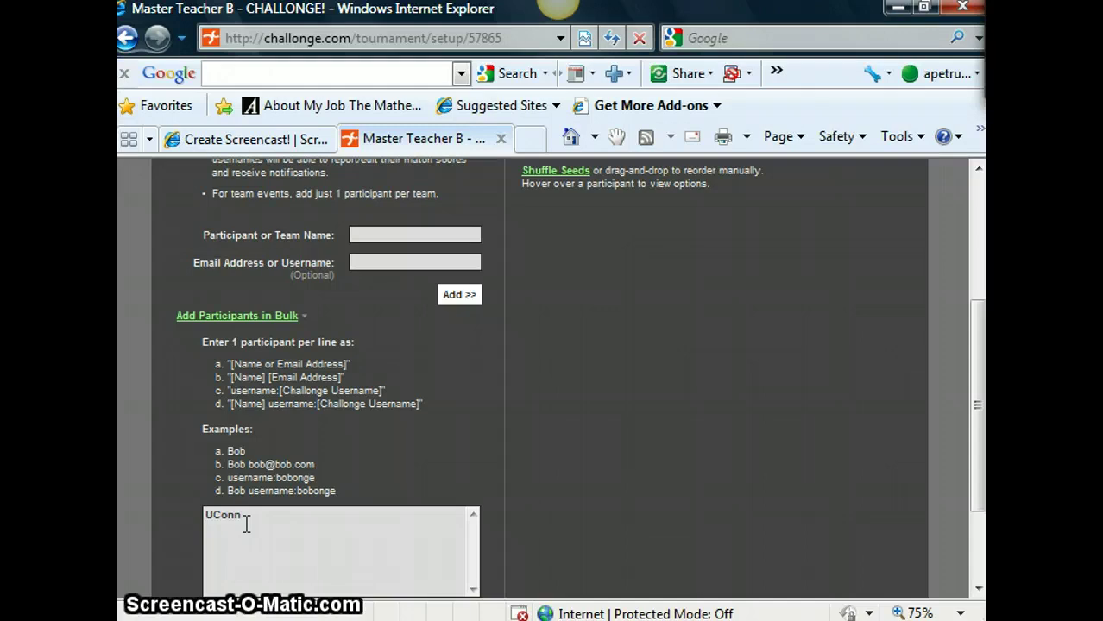
{"action": "key", "text": "Return"}
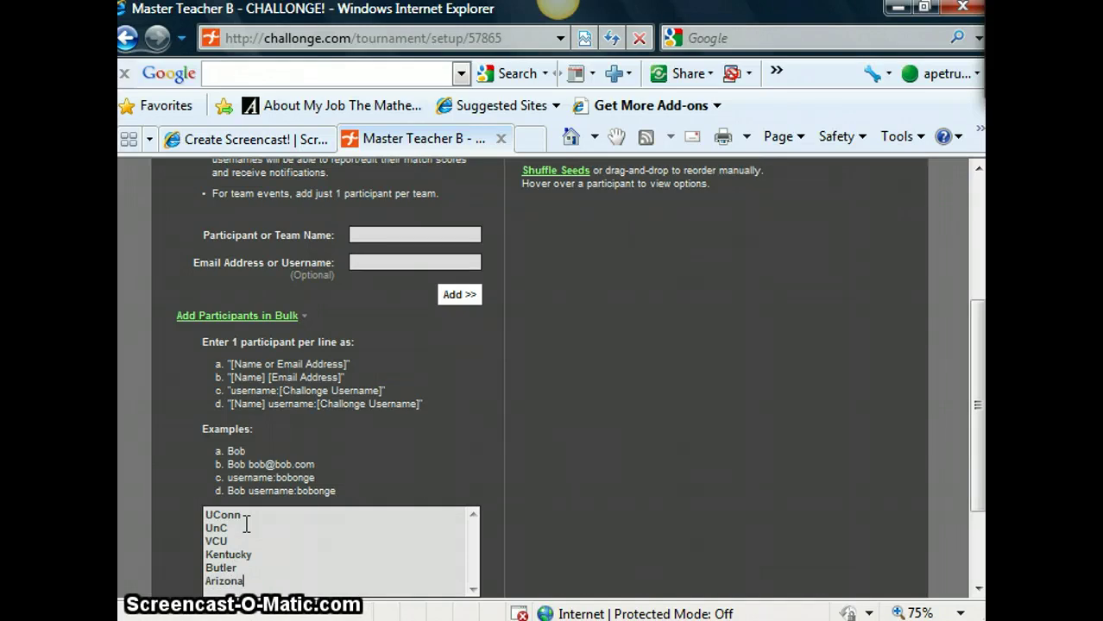
{"action": "key", "text": "Return"}
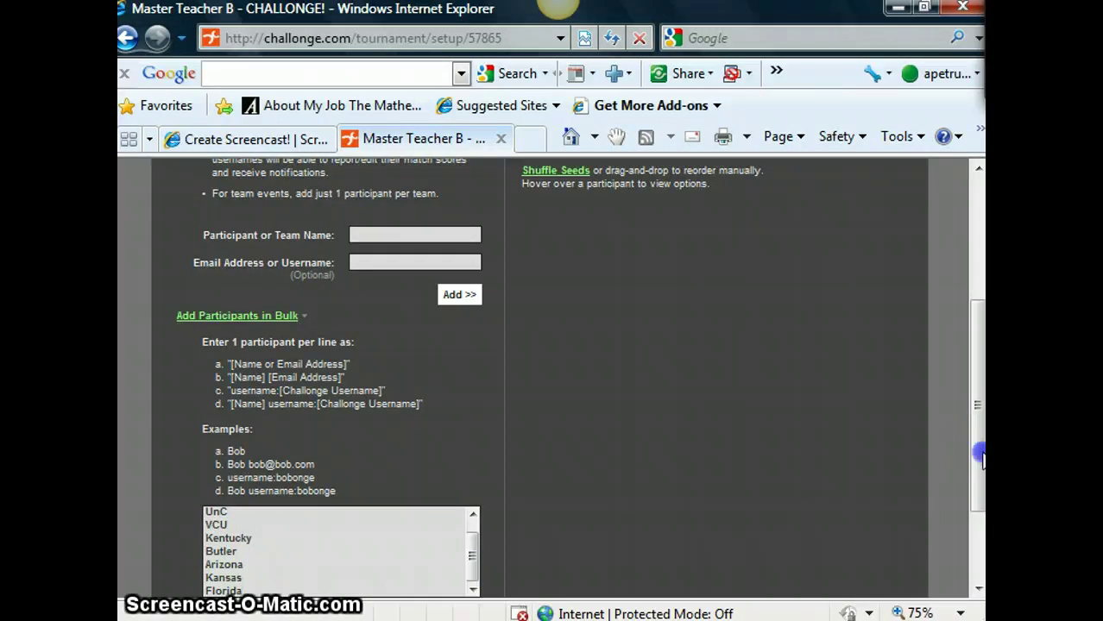
{"action": "left_click_drag", "start_coordinate": [980, 457], "coordinate": [980, 492]}
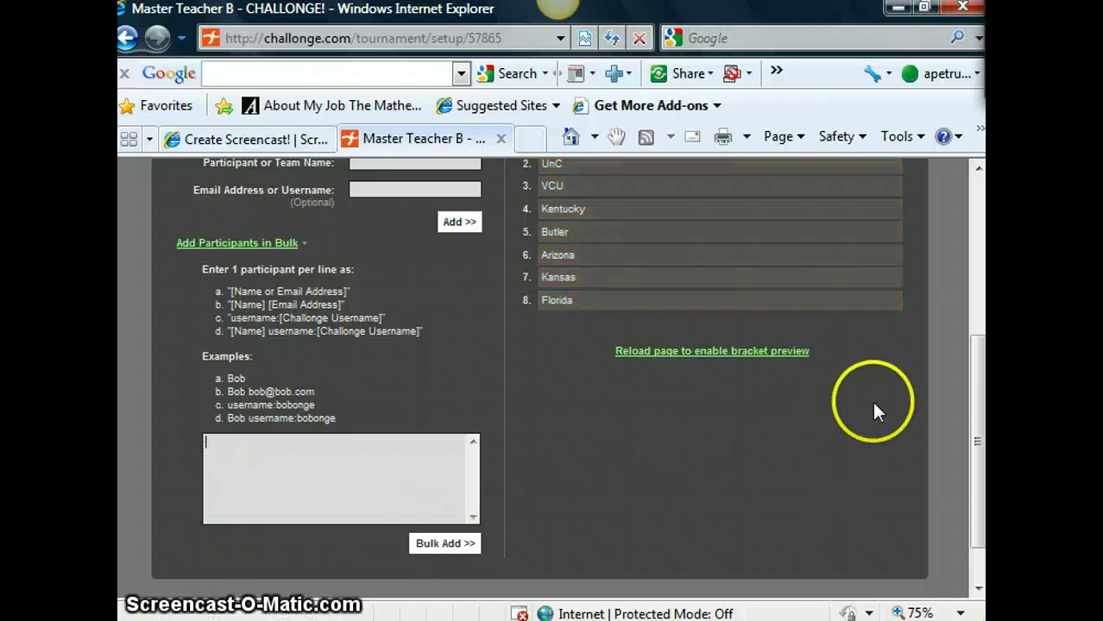
- Randomly shuffle the participant seeds and confirm the shuffle
{"action": "left_click_drag", "start_coordinate": [973, 397], "coordinate": [977, 316]}
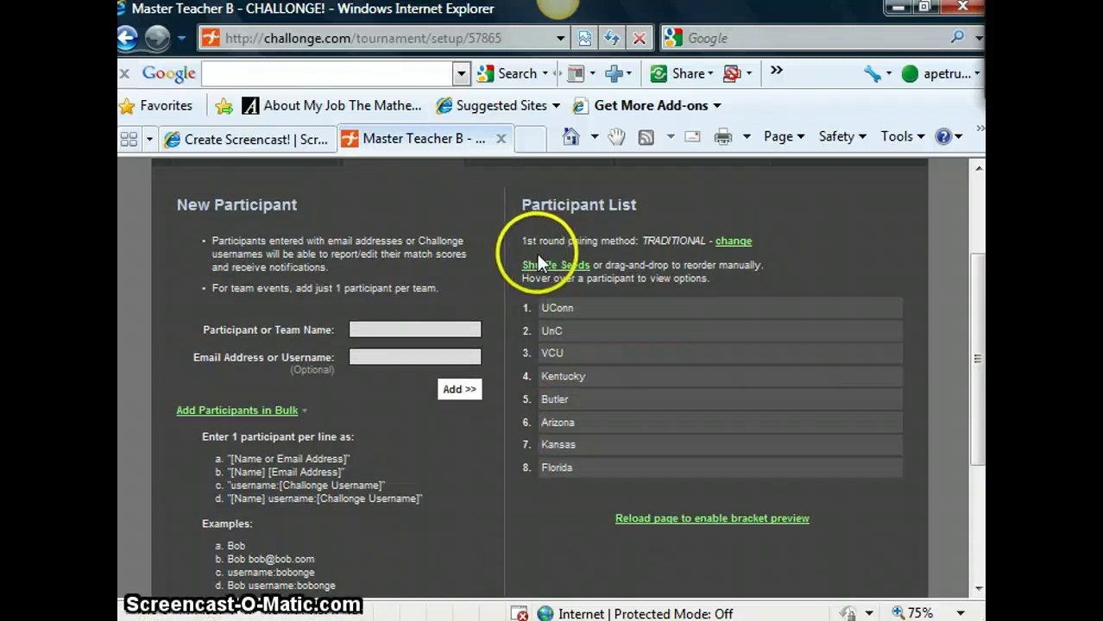
{"action": "left_click", "coordinate": [557, 268]}
{"action": "left_click", "coordinate": [528, 395]}
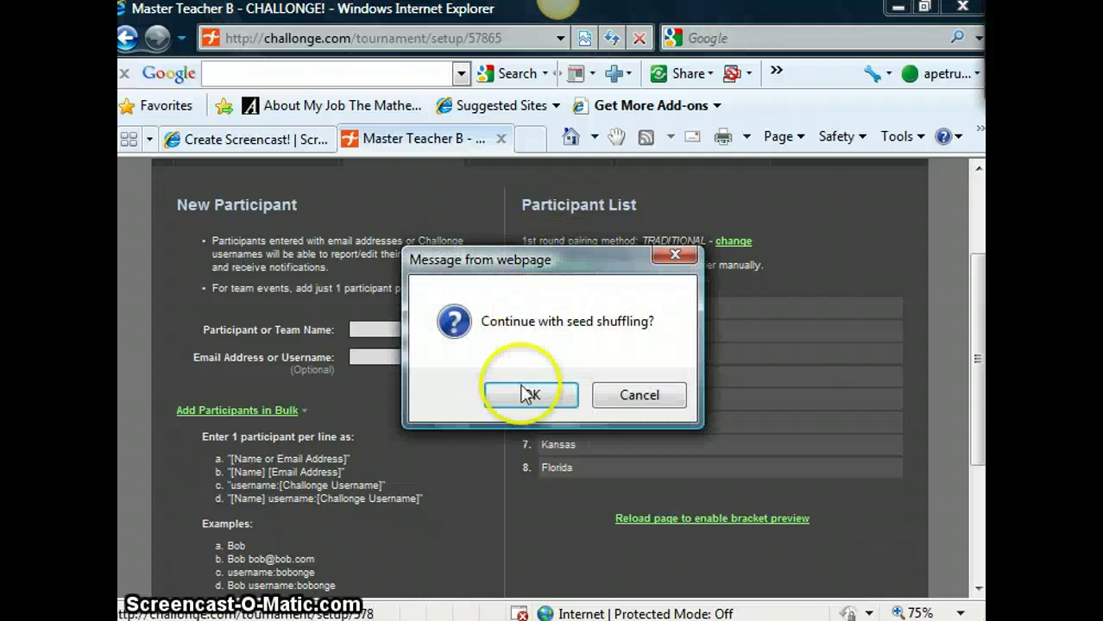
- Reorder seeds to Kentucky, Butler, VCU, Florida, UConn, Arizona, Kansas, UnC, then reload the bracket preview
{"action": "left_click_drag", "start_coordinate": [523, 402], "coordinate": [554, 319]}
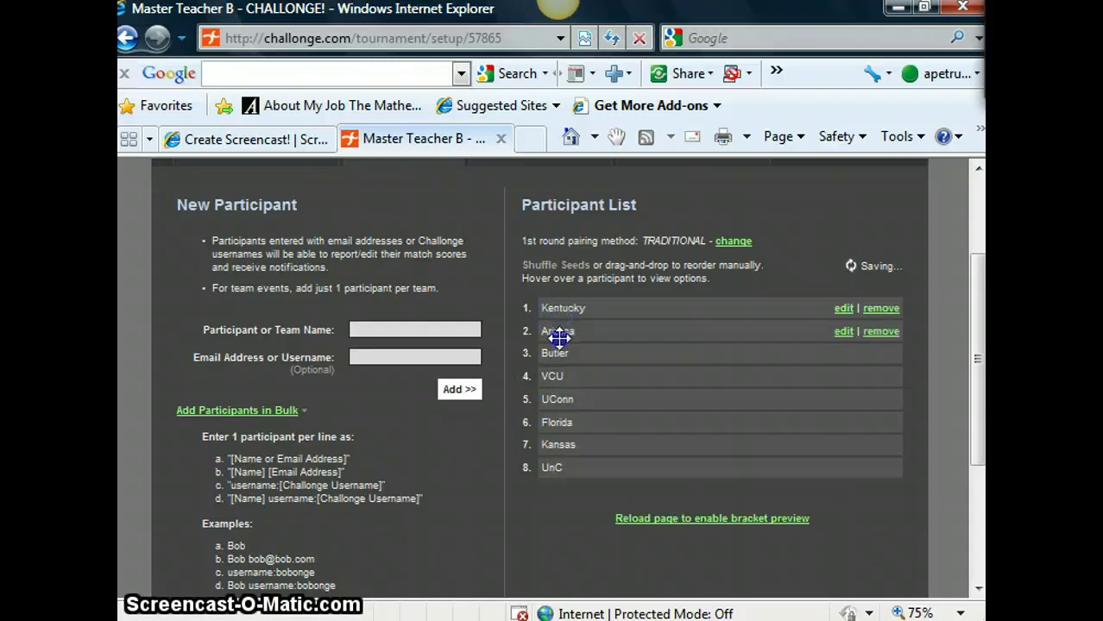
{"action": "left_click", "coordinate": [545, 428]}
{"action": "mouse_move", "coordinate": [545, 428]}
{"action": "left_mouse_down"}
{"action": "mouse_move", "coordinate": [509, 290]}
{"action": "mouse_move", "coordinate": [585, 422]}
{"action": "mouse_move", "coordinate": [590, 381]}
{"action": "mouse_move", "coordinate": [582, 410]}
{"action": "mouse_move", "coordinate": [604, 423]}
{"action": "mouse_move", "coordinate": [598, 440]}
{"action": "mouse_move", "coordinate": [565, 332]}
{"action": "mouse_move", "coordinate": [563, 416]}
{"action": "left_mouse_up"}
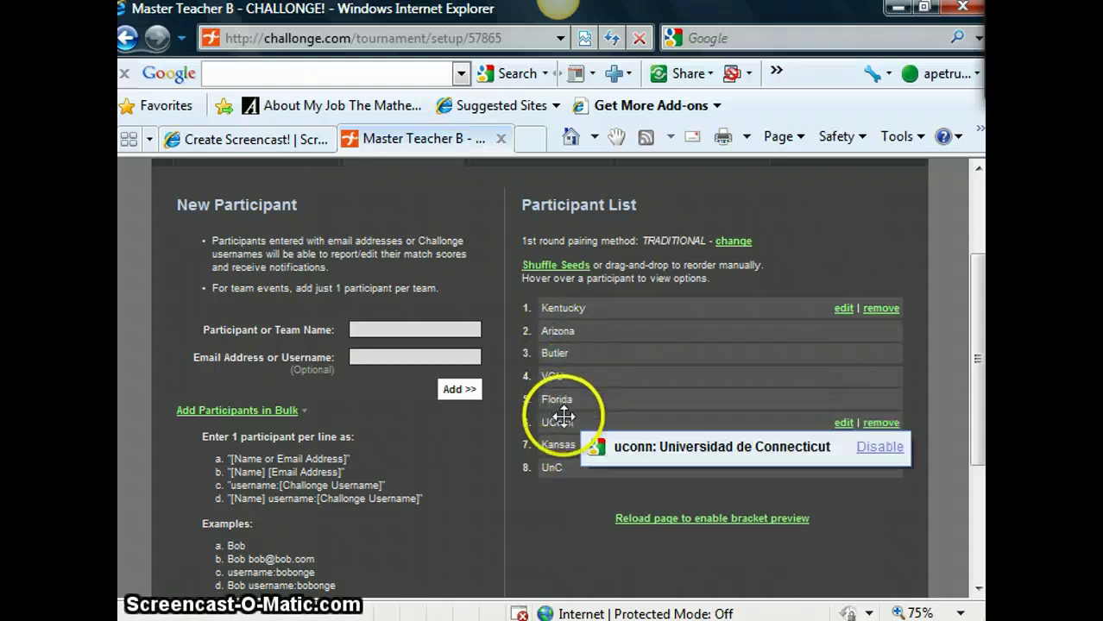
{"action": "left_click", "coordinate": [547, 332]}
{"action": "left_click_drag", "start_coordinate": [548, 328], "coordinate": [570, 422]}
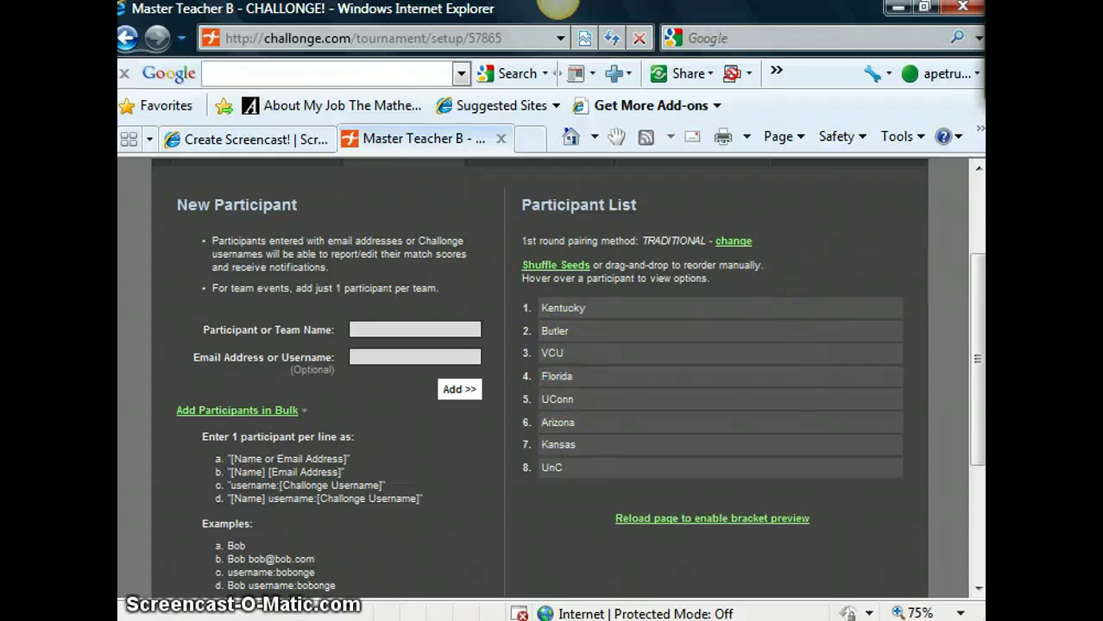
{"action": "left_click_drag", "start_coordinate": [973, 284], "coordinate": [973, 371]}
{"action": "left_click", "coordinate": [763, 336]}
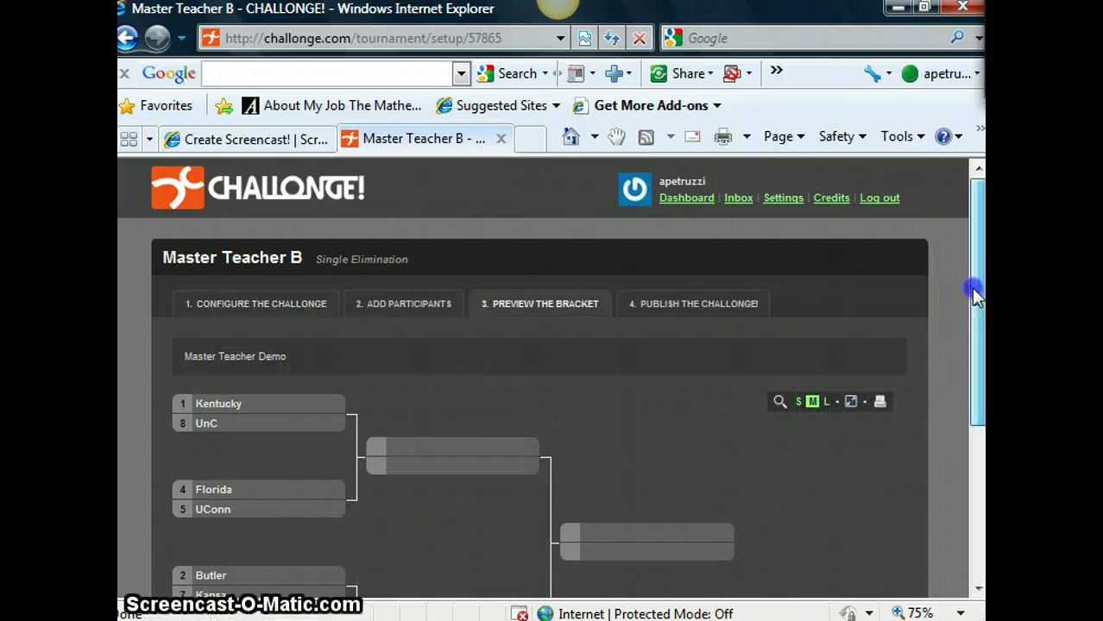
- Review the first-round bracket preview and go to the '4. Publish the Challonge!' step
{"action": "left_click_drag", "start_coordinate": [971, 289], "coordinate": [966, 448]}
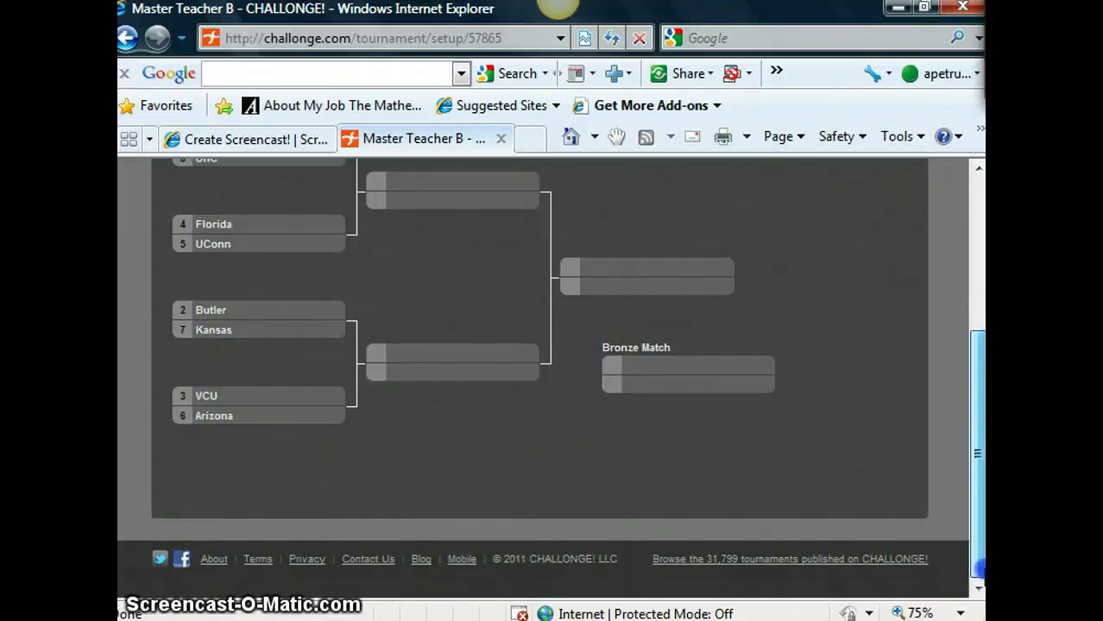
{"action": "left_click_drag", "start_coordinate": [978, 568], "coordinate": [929, 314]}
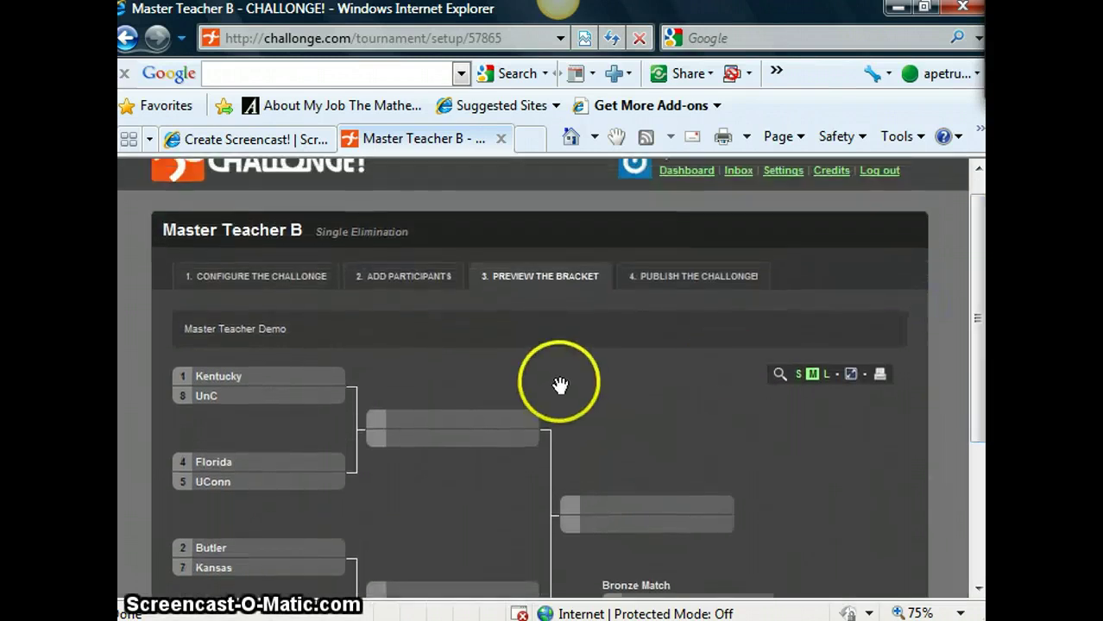
{"action": "left_click", "coordinate": [729, 290]}
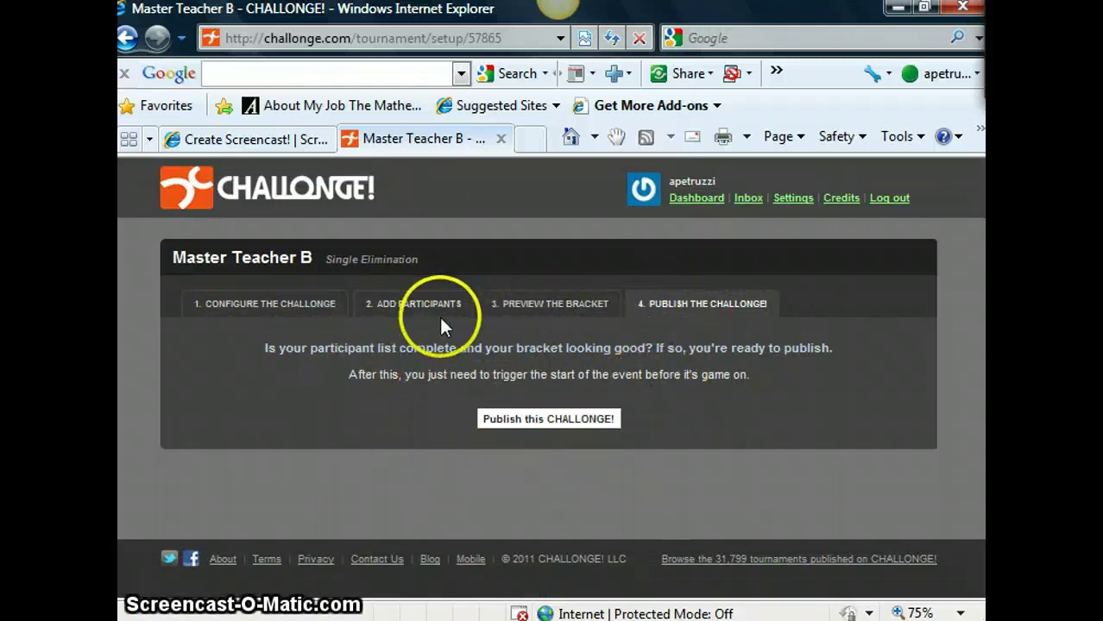
- Publish the Master Teacher B bracket, look it over, and start the tournament
{"action": "left_click", "coordinate": [555, 421]}
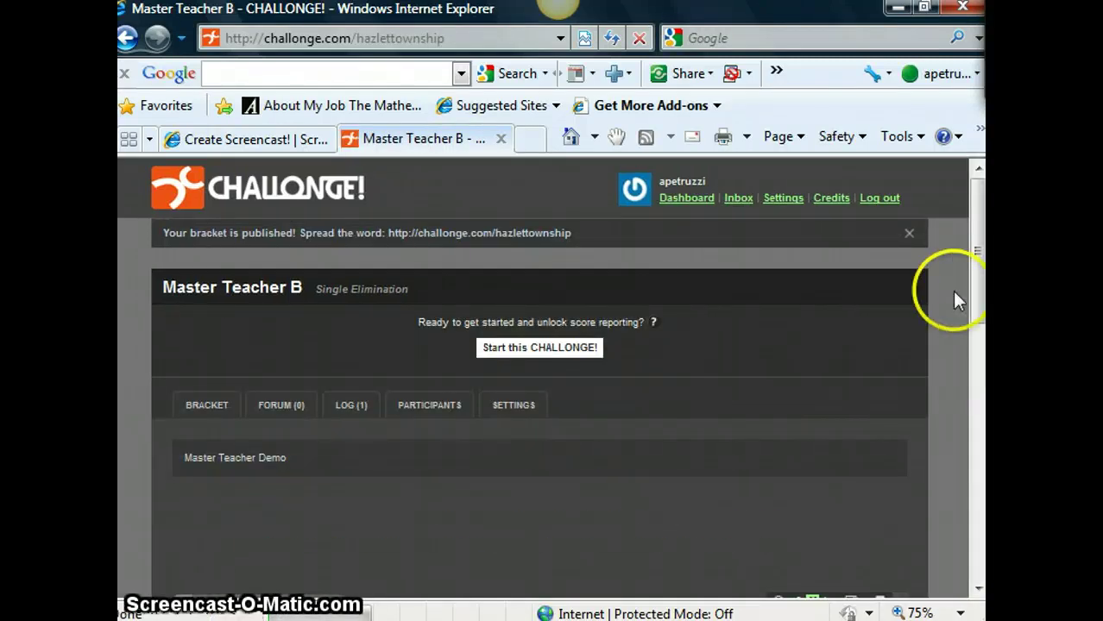
{"action": "left_click_drag", "start_coordinate": [973, 285], "coordinate": [978, 385]}
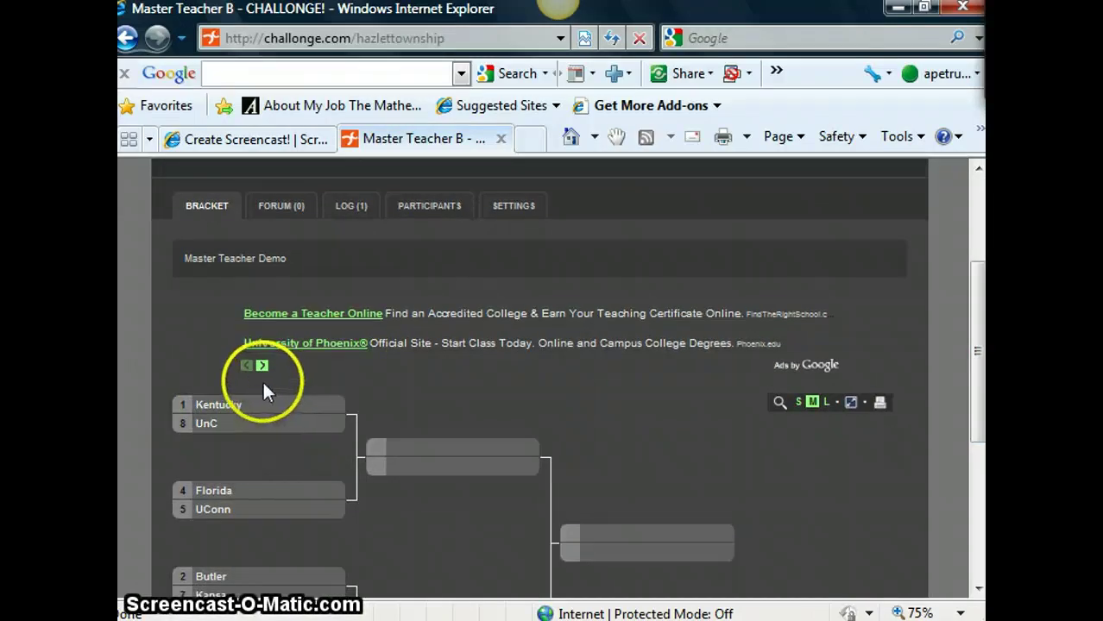
{"action": "left_click", "coordinate": [244, 408]}
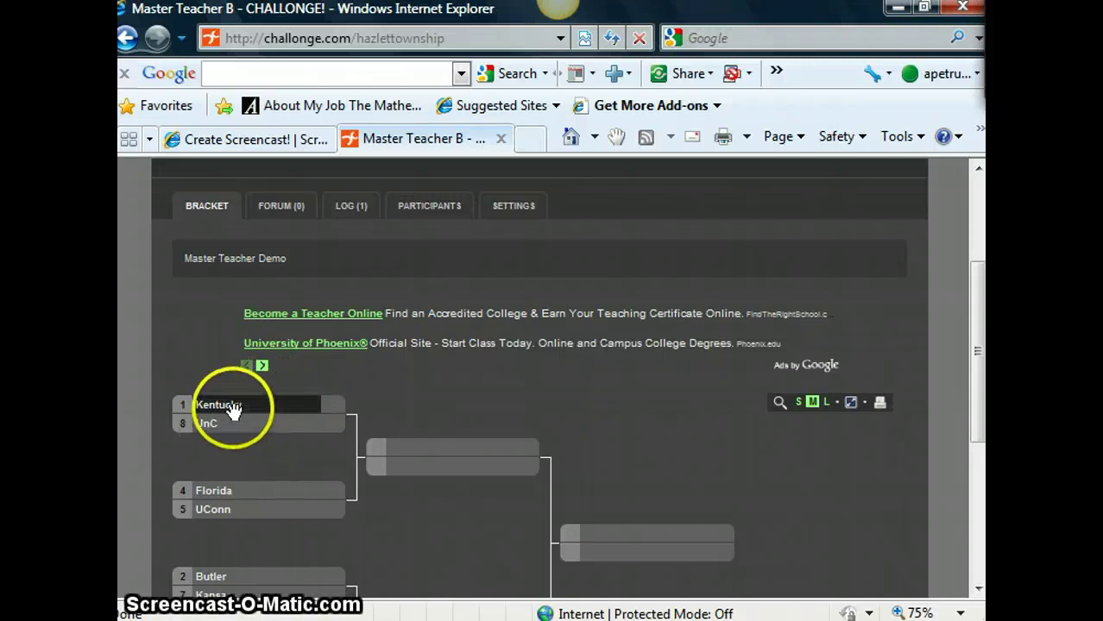
{"action": "double_click", "coordinate": [229, 402]}
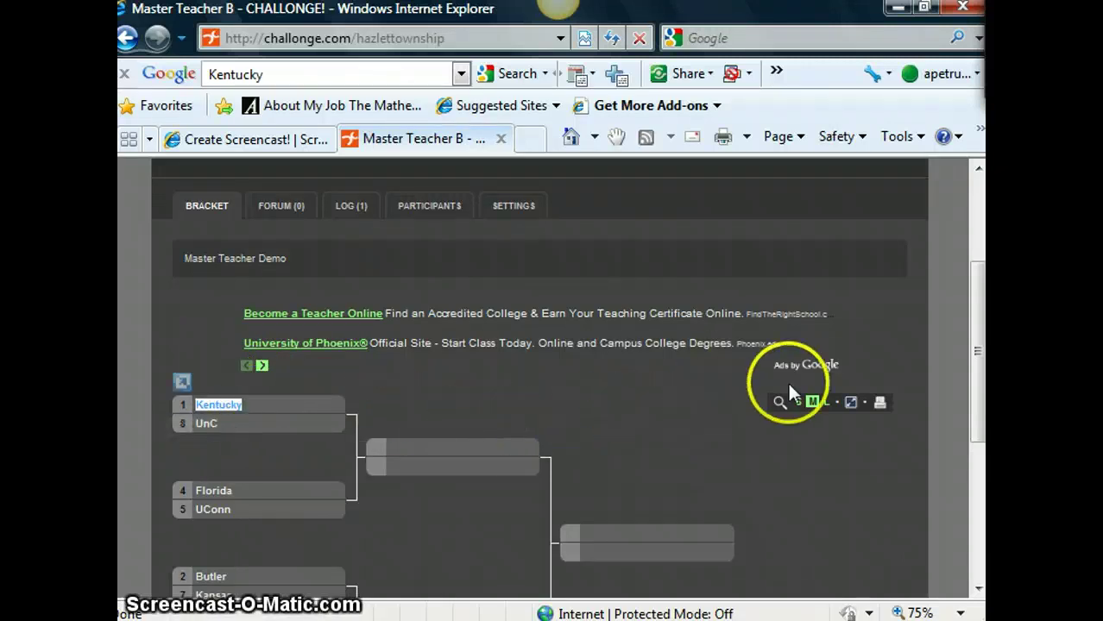
{"action": "left_click_drag", "start_coordinate": [973, 329], "coordinate": [973, 470]}
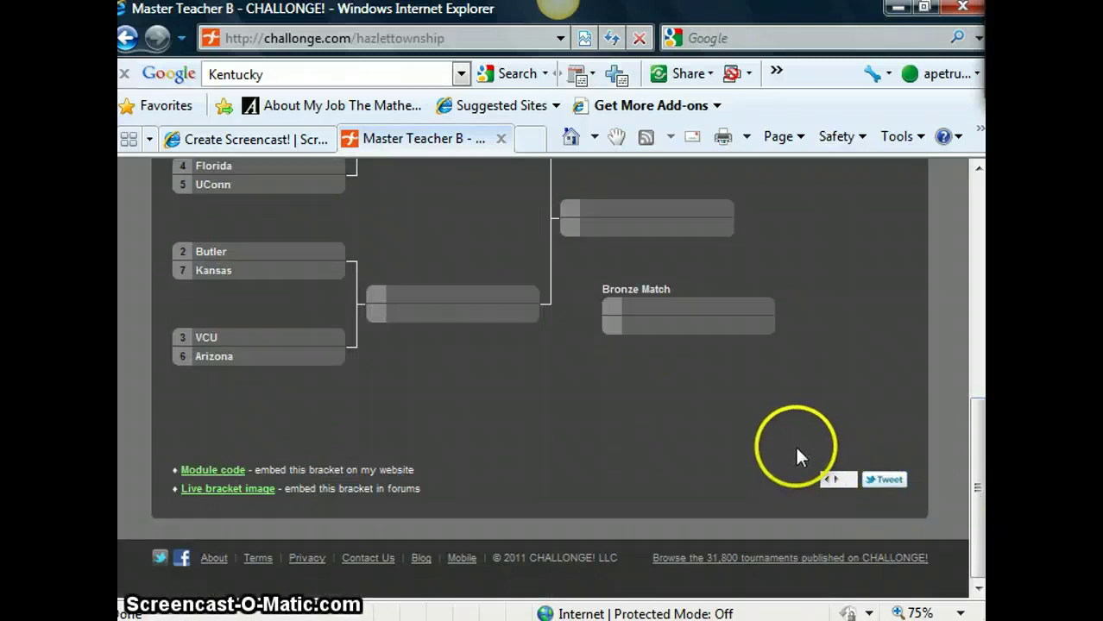
{"action": "left_click", "coordinate": [834, 479]}
{"action": "left_click_drag", "start_coordinate": [969, 455], "coordinate": [938, 308]}
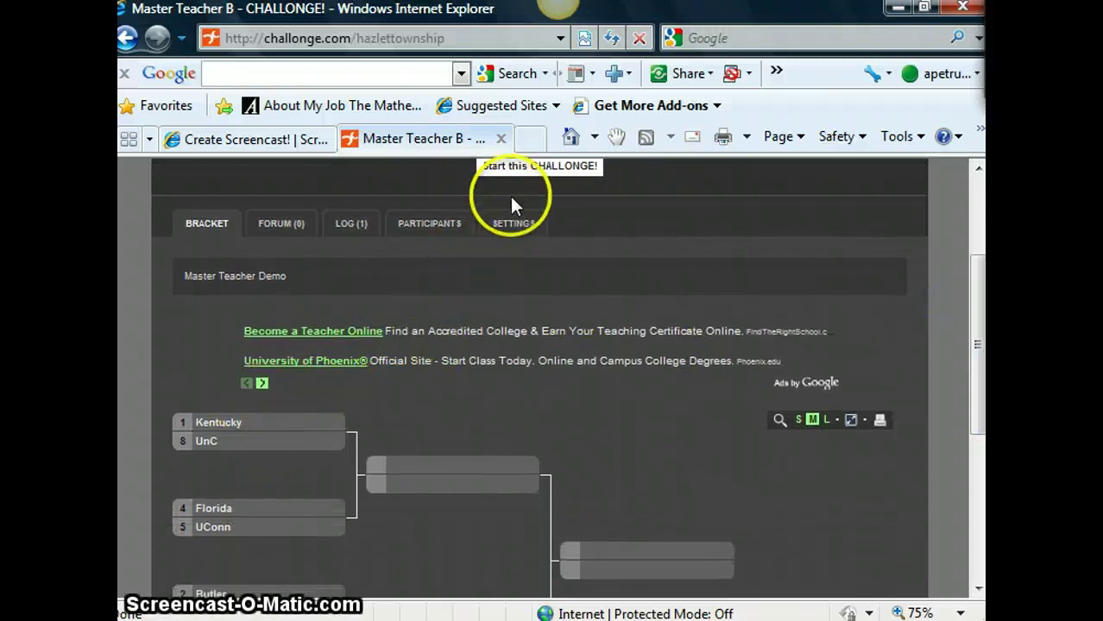
{"action": "left_click", "coordinate": [525, 171]}
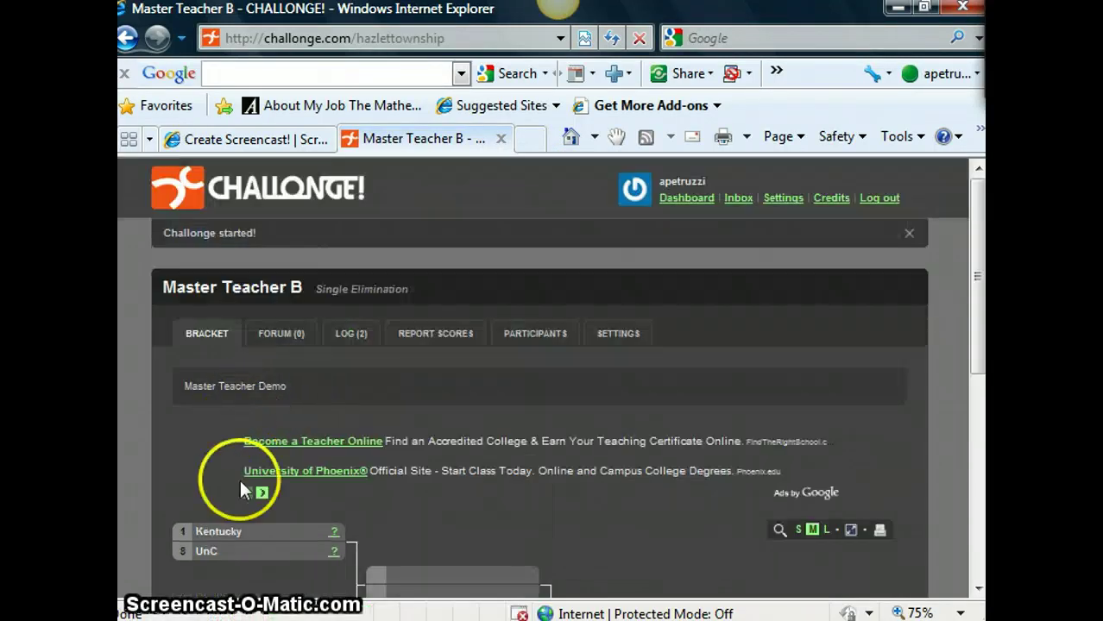
- Report a 10–1 score in the Kentucky–UnC match with Kentucky as the winner
{"action": "left_click", "coordinate": [331, 535]}
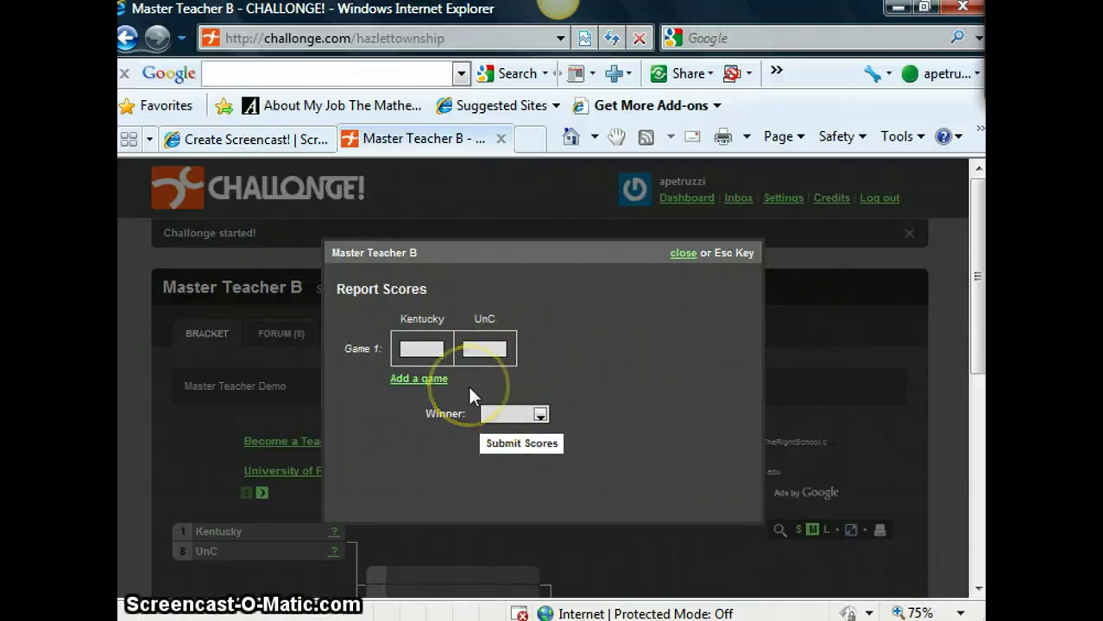
{"action": "type", "text": "10"}
{"action": "left_click", "coordinate": [489, 349]}
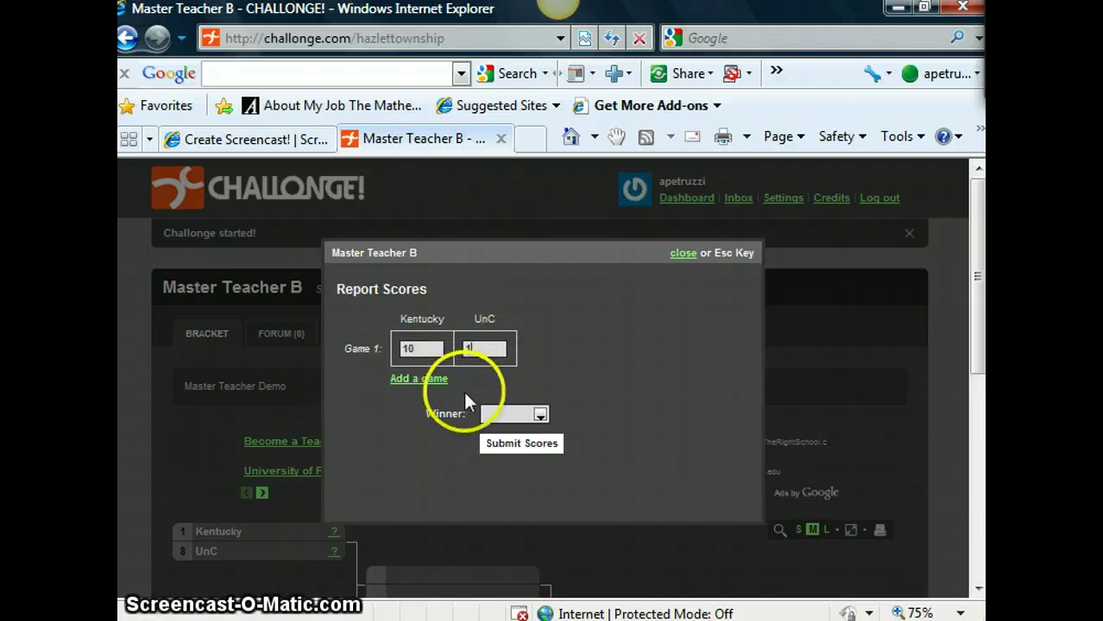
{"action": "left_click", "coordinate": [540, 415]}
{"action": "left_click", "coordinate": [518, 441]}
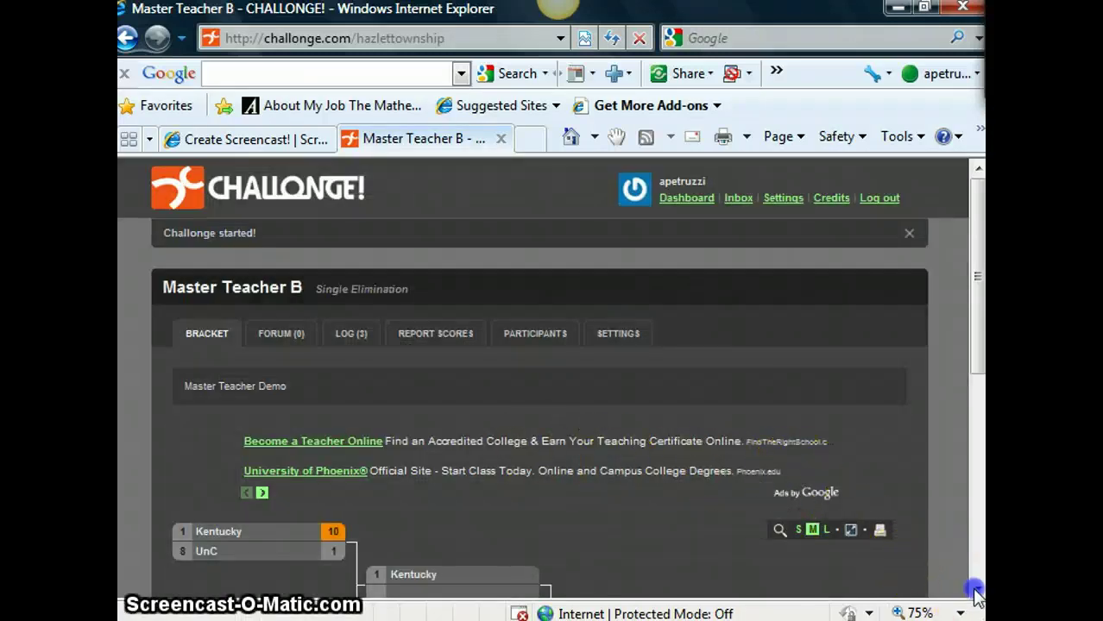
{"action": "scroll", "coordinate": [976, 591], "scroll_direction": "down", "scroll_amount": 3}
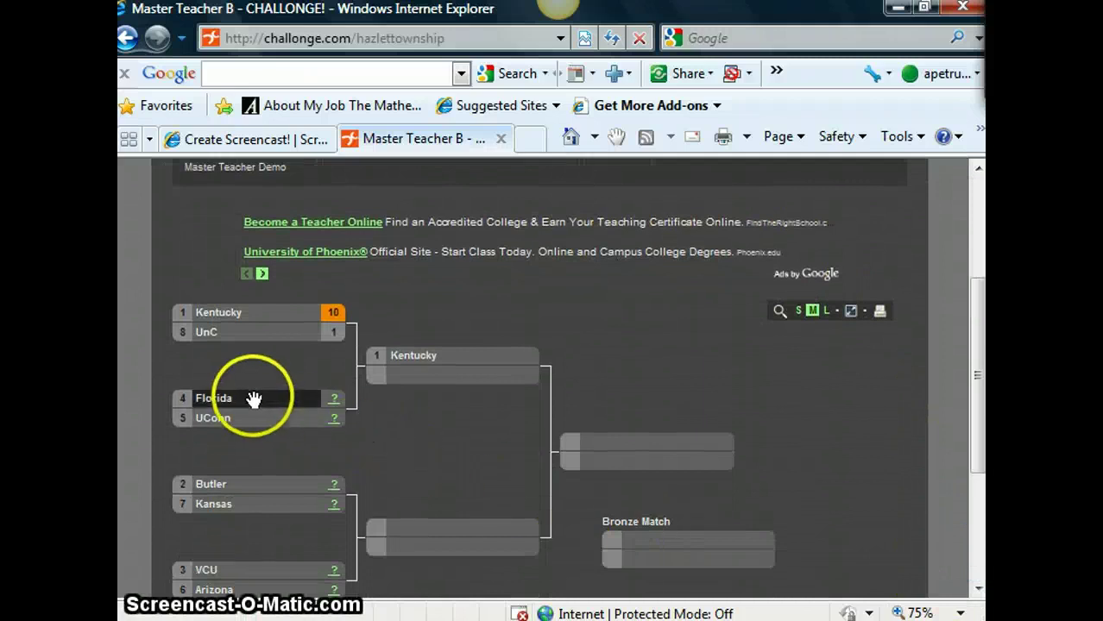
- Enter the Florida–UConn scores: 73 for Florida and 85 for UConn
{"action": "left_click", "coordinate": [332, 423]}
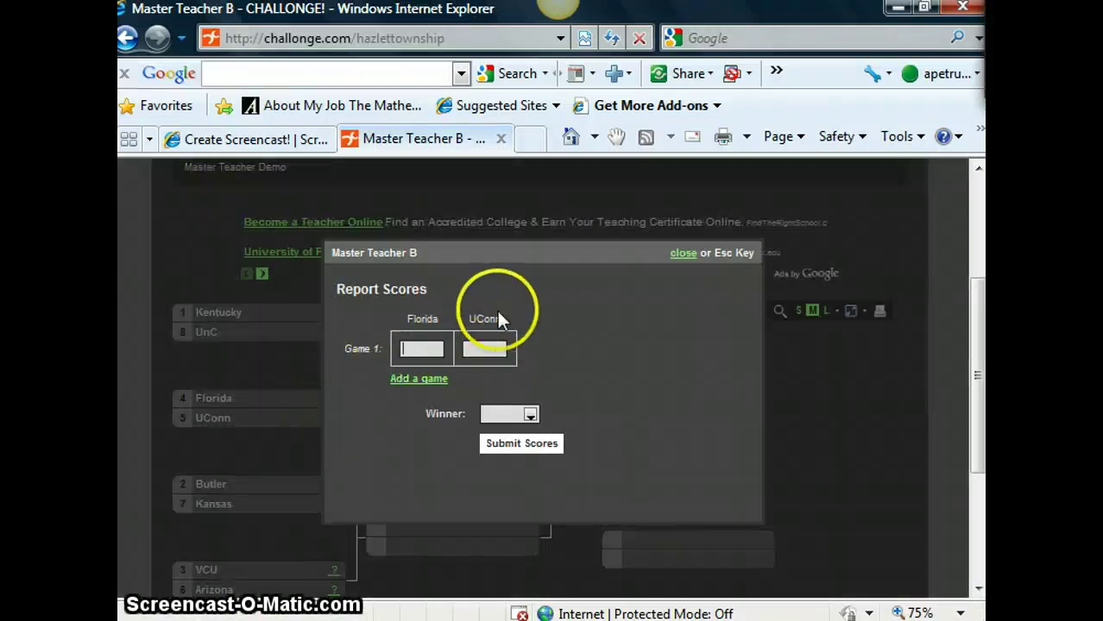
{"action": "left_click", "coordinate": [475, 347]}
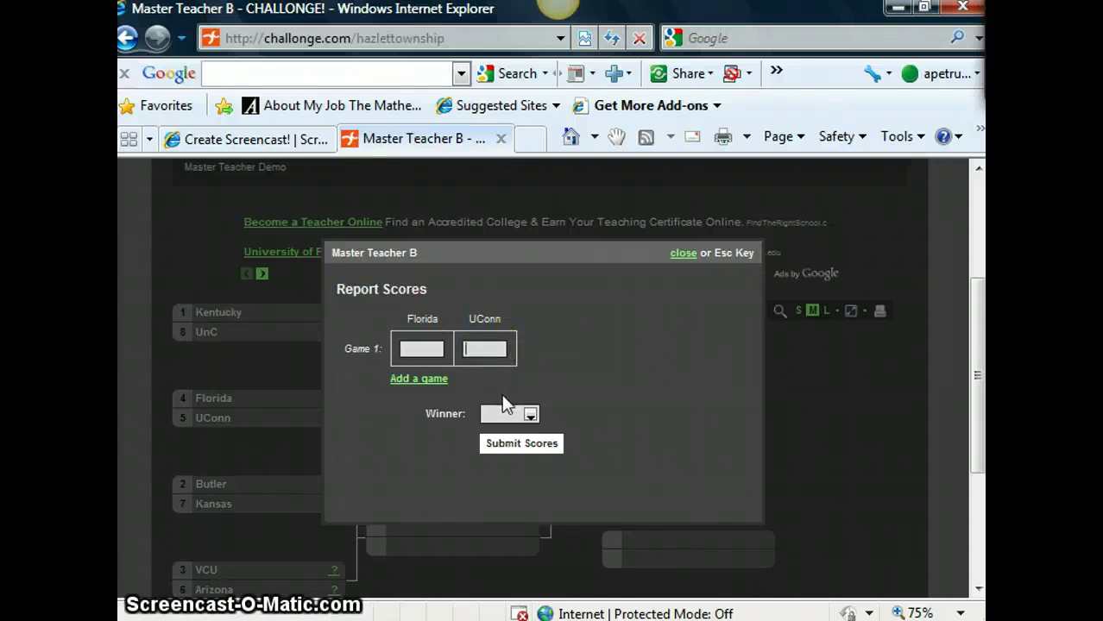
{"action": "type", "text": "5"}
{"action": "left_click", "coordinate": [427, 351]}
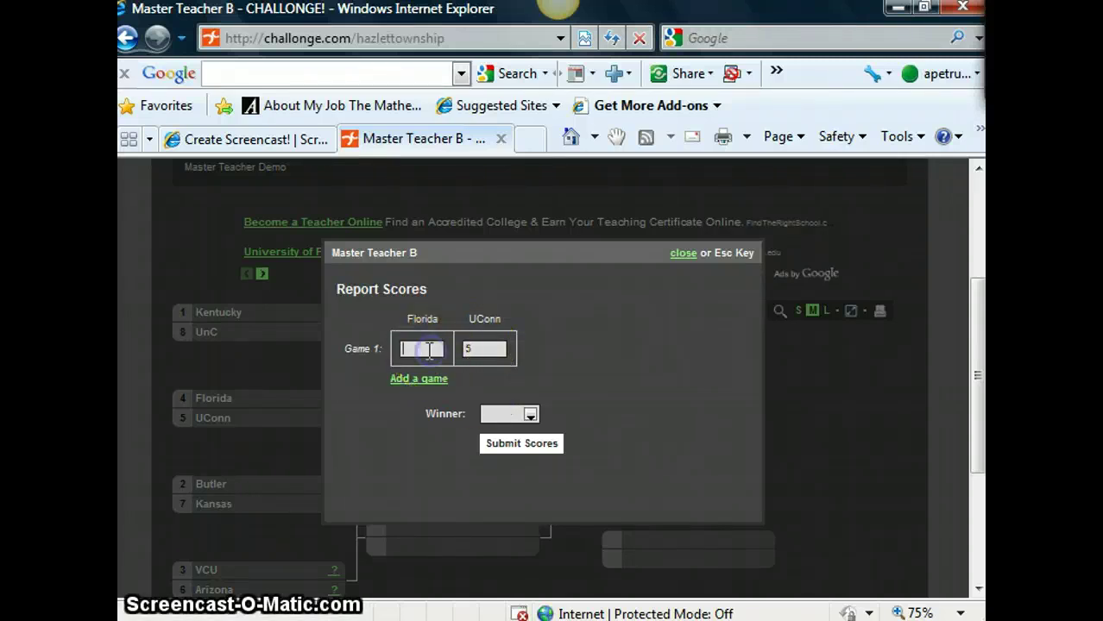
{"action": "left_click", "coordinate": [472, 348]}
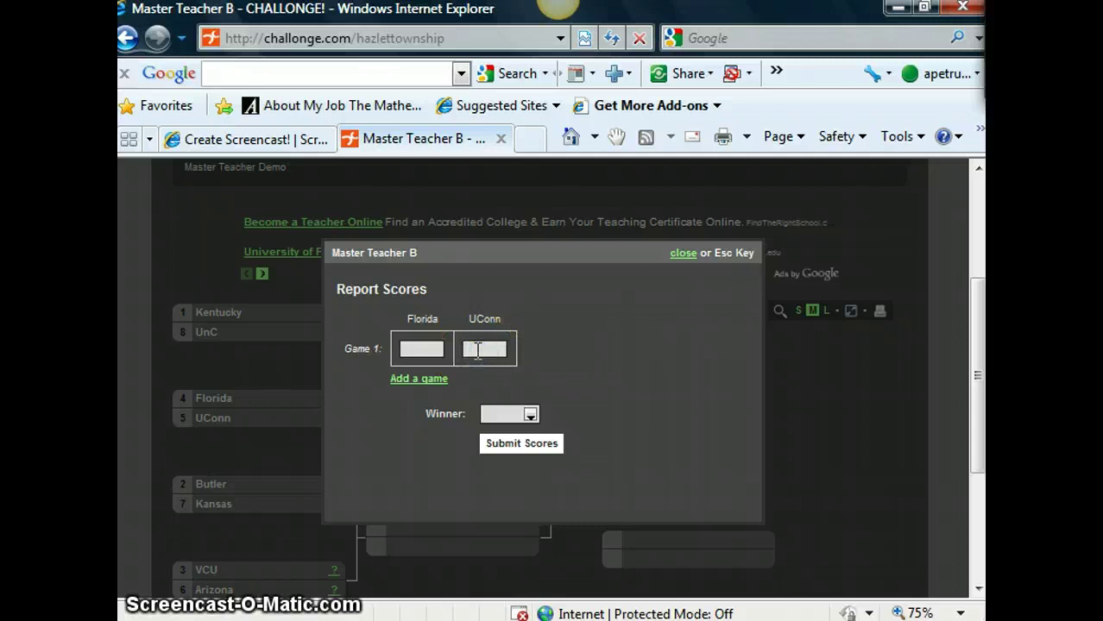
{"action": "type", "text": "55"}
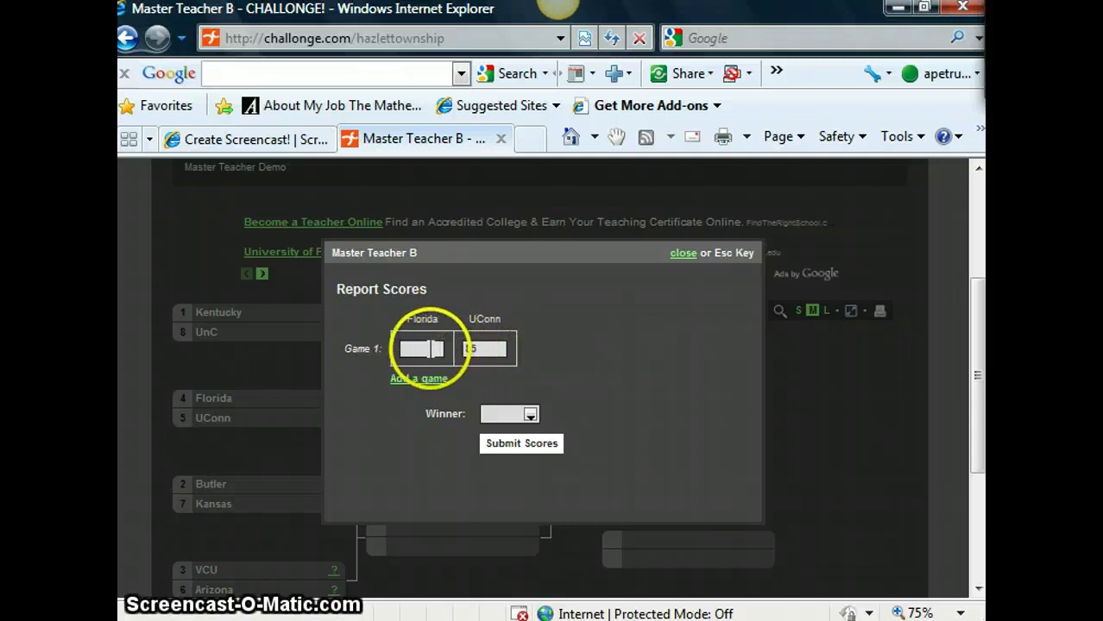
{"action": "left_click", "coordinate": [429, 348]}
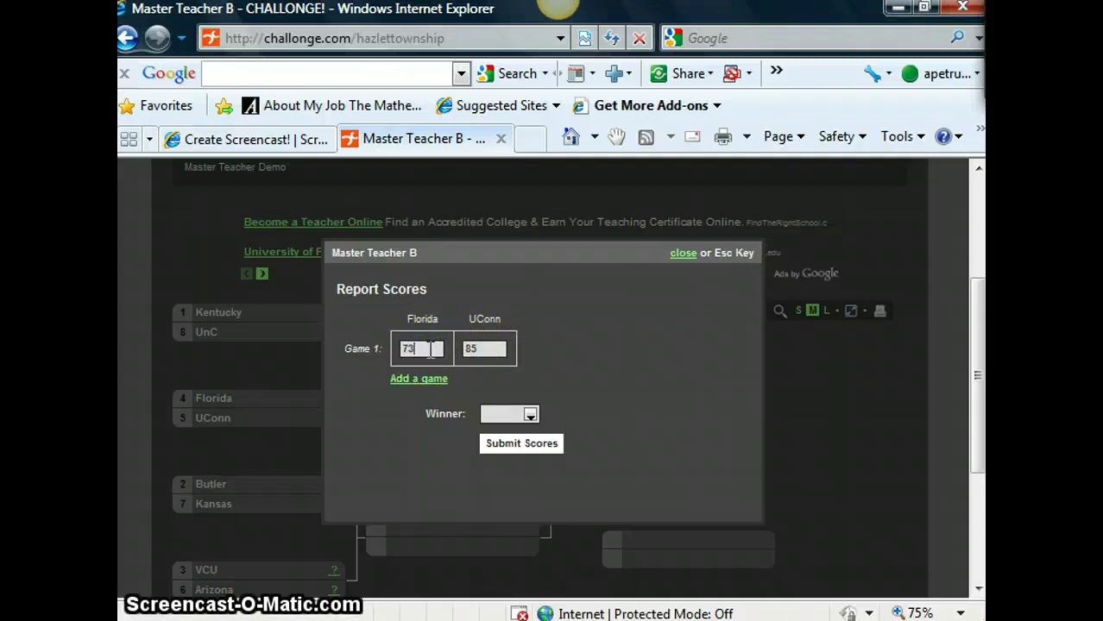
- Fix the mismatched winner to UConn and submit the 85–73 result
{"action": "left_click", "coordinate": [530, 414]}
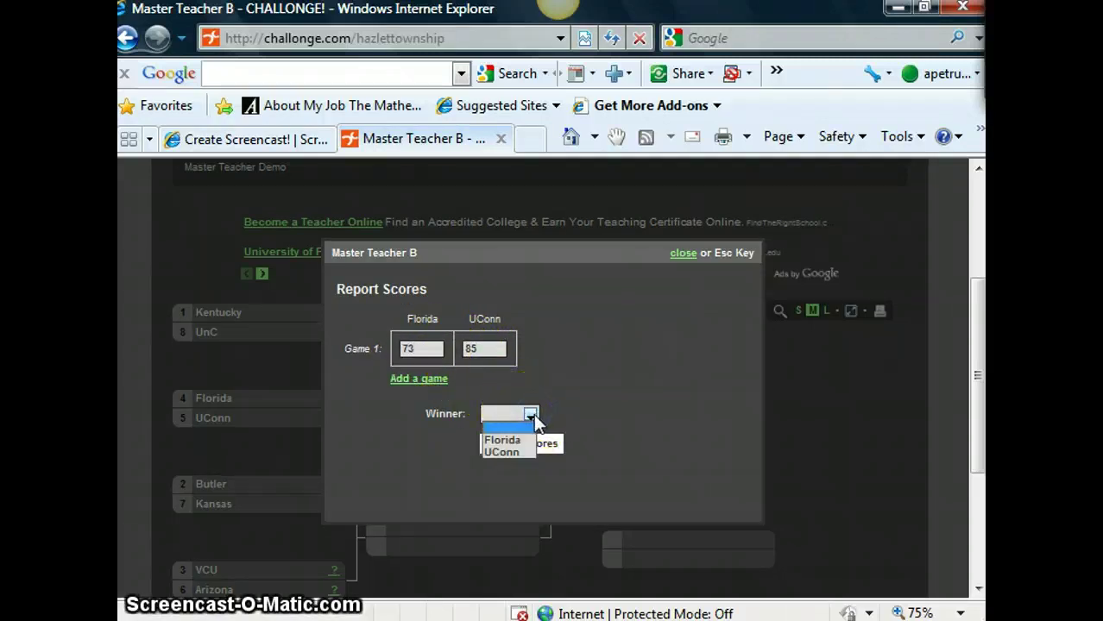
{"action": "left_click", "coordinate": [497, 440]}
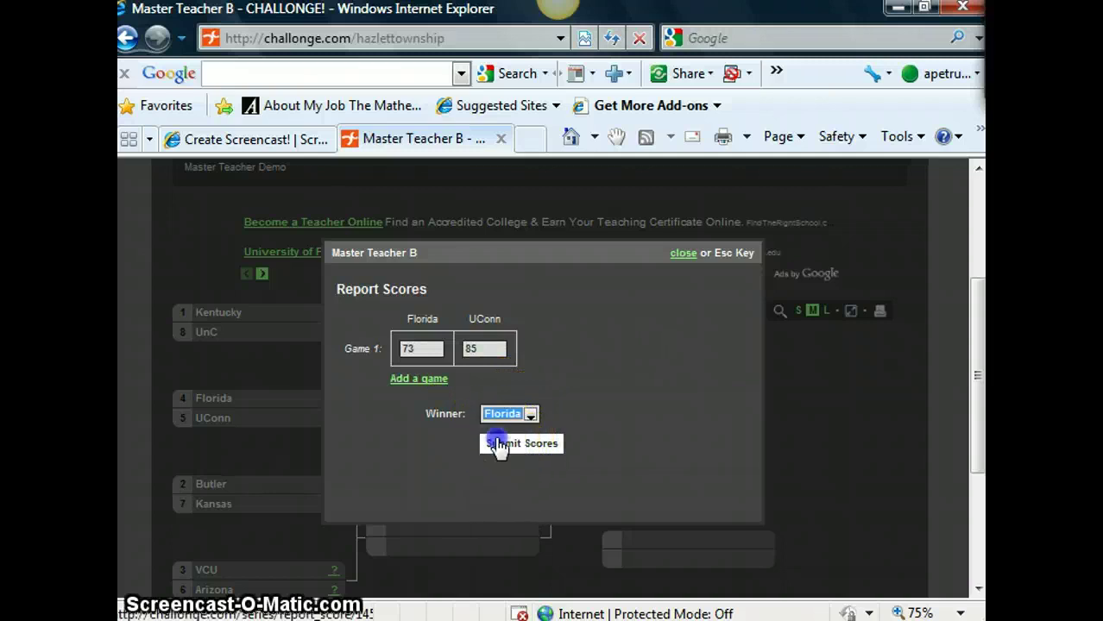
{"action": "left_click", "coordinate": [504, 450]}
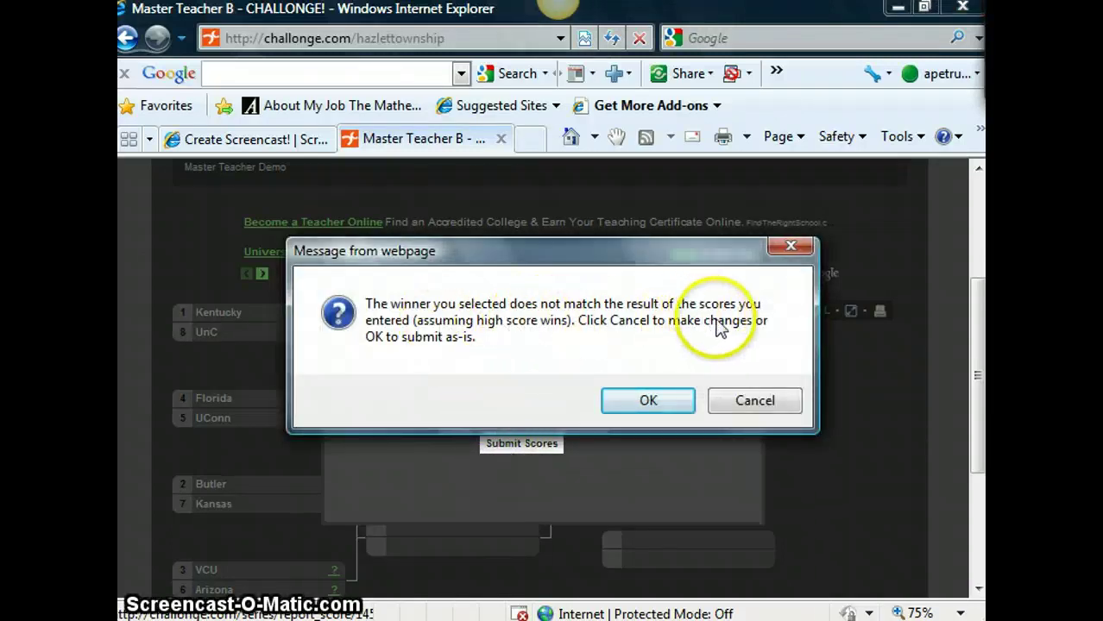
{"action": "left_click", "coordinate": [773, 409]}
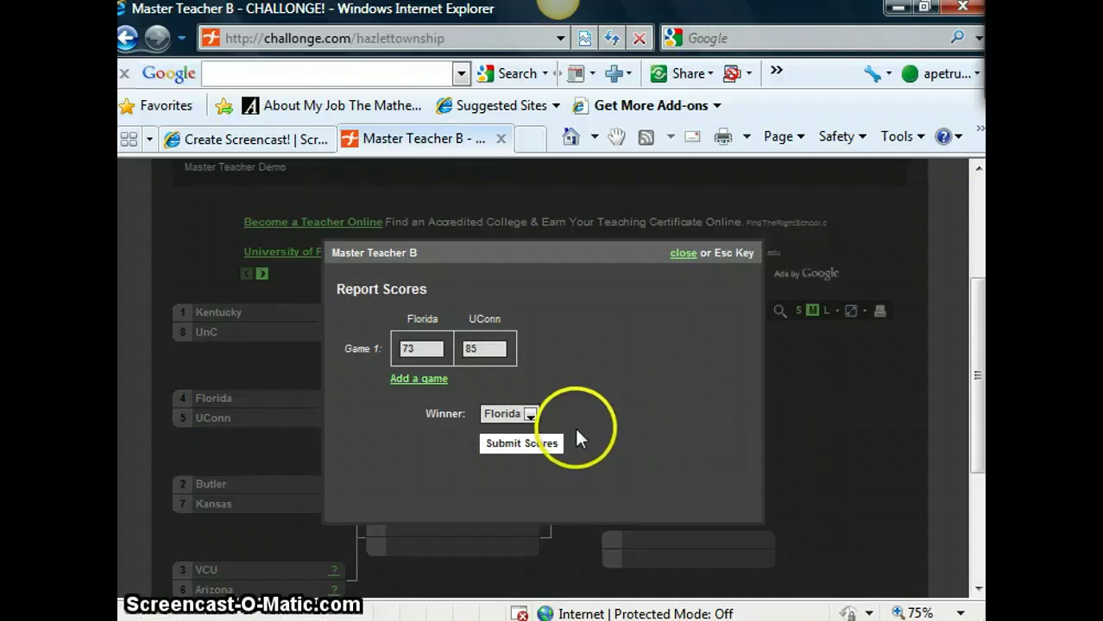
{"action": "left_click", "coordinate": [528, 415]}
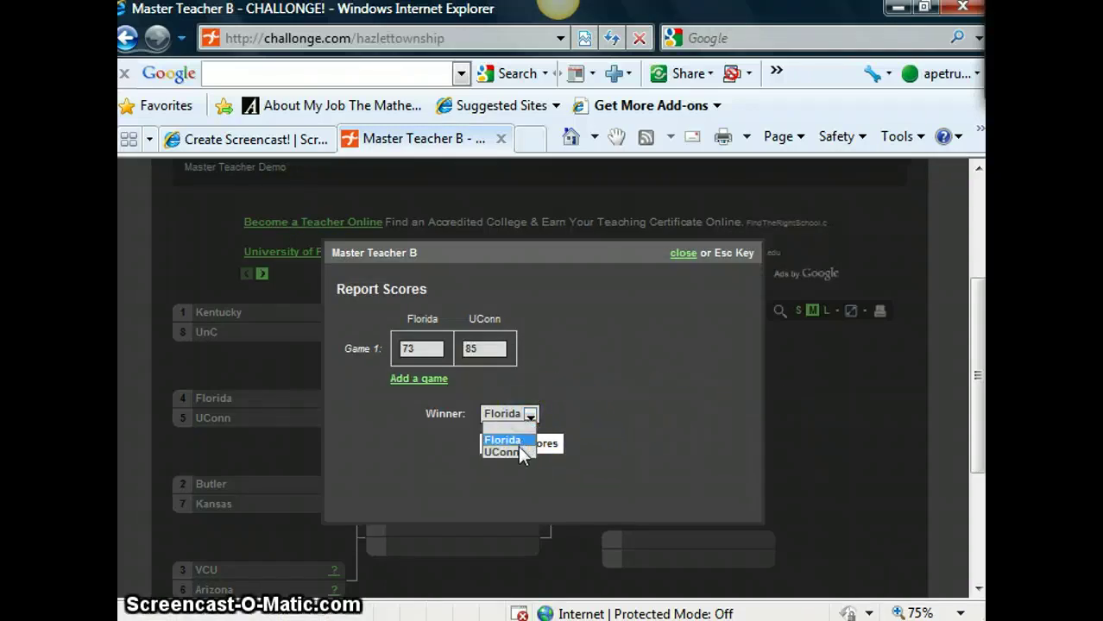
{"action": "left_click", "coordinate": [518, 451]}
{"action": "left_click", "coordinate": [522, 446]}
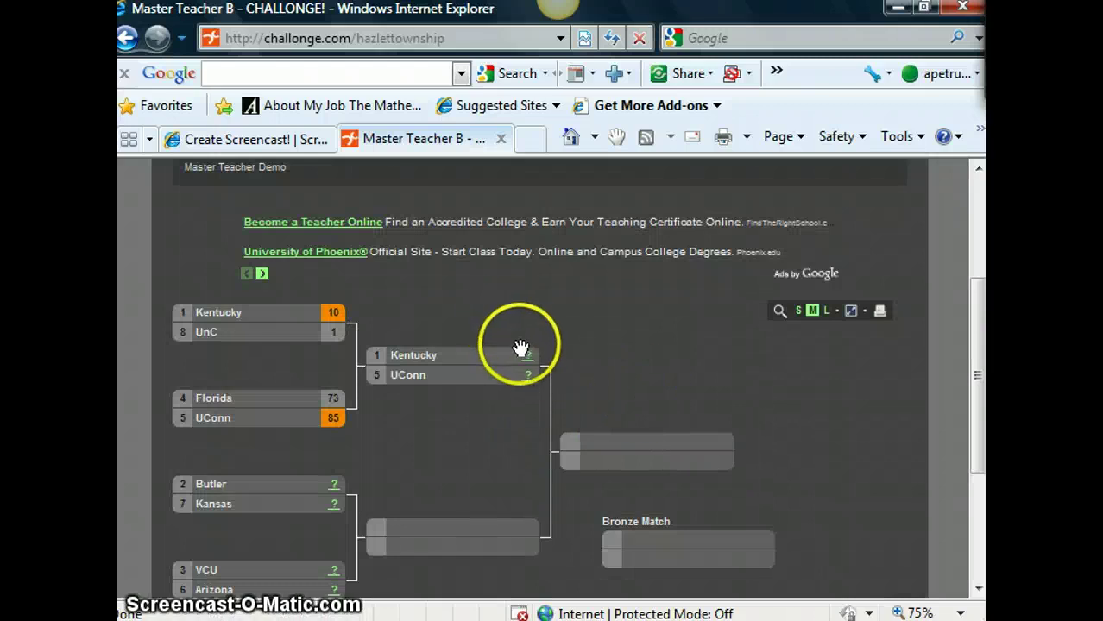
{"action": "left_click", "coordinate": [525, 354]}
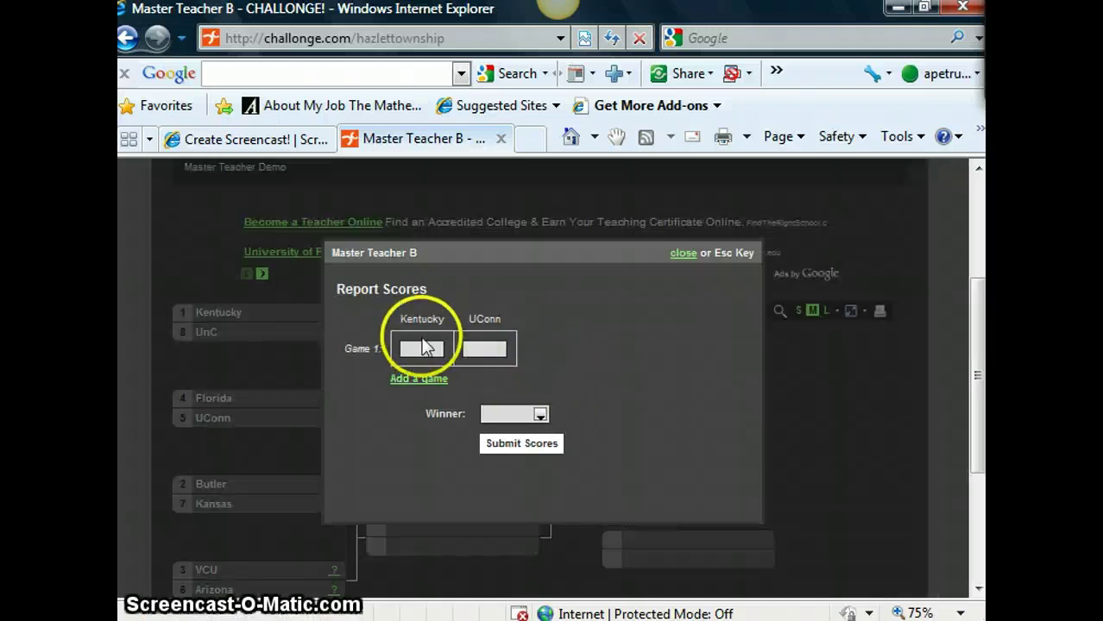
- Report Kentucky 35, UConn 57 with UConn as the winner, and submit
{"action": "left_click", "coordinate": [422, 347]}
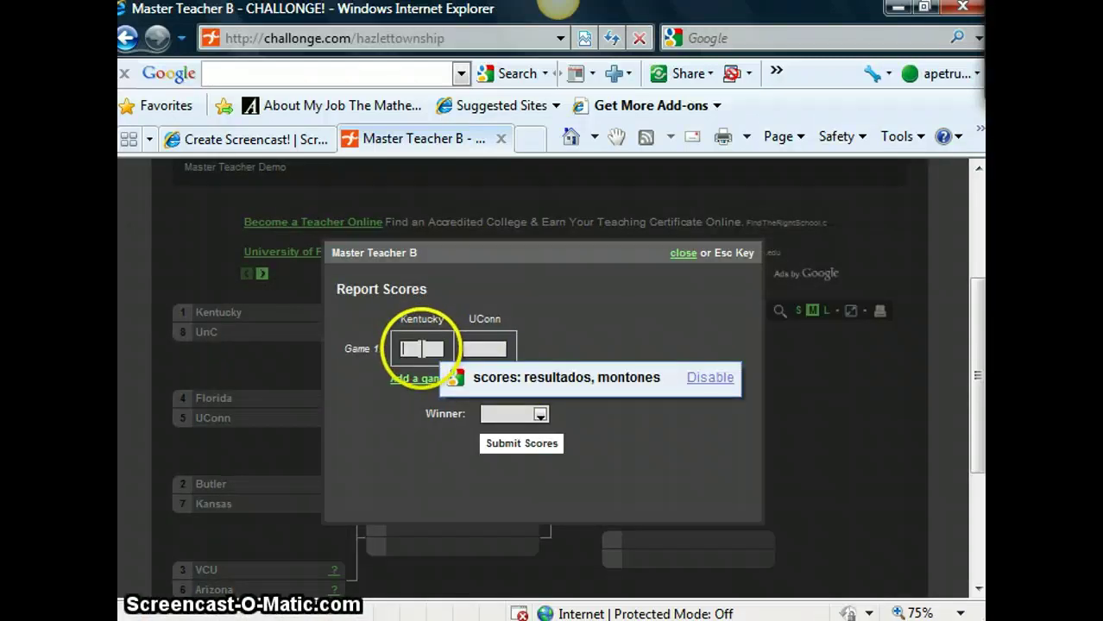
{"action": "type", "text": "35"}
{"action": "left_click", "coordinate": [473, 348]}
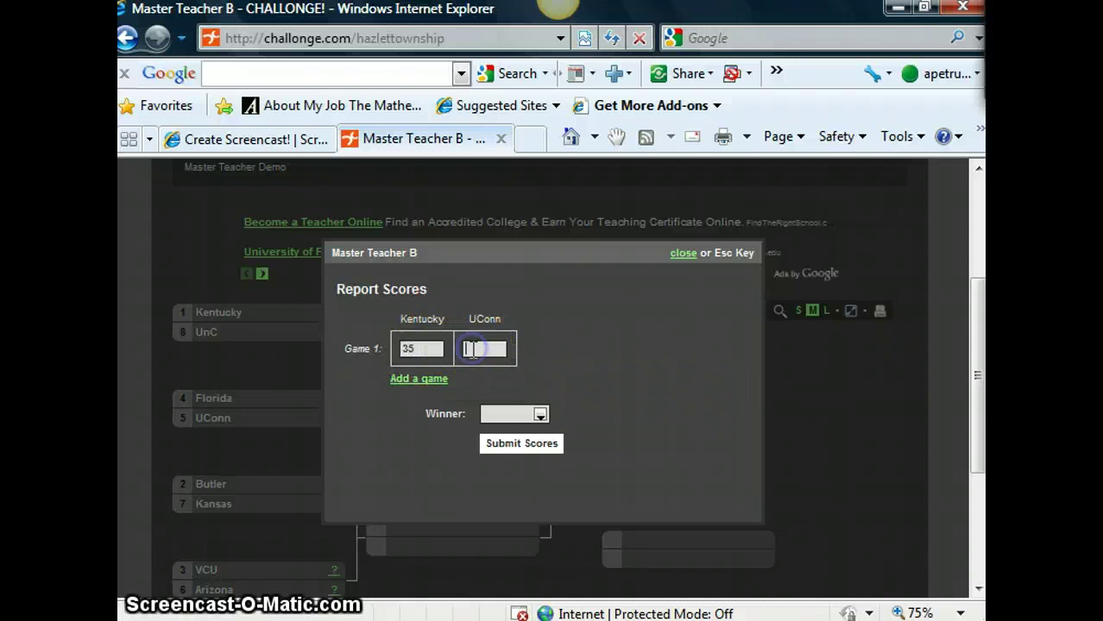
{"action": "type", "text": "57"}
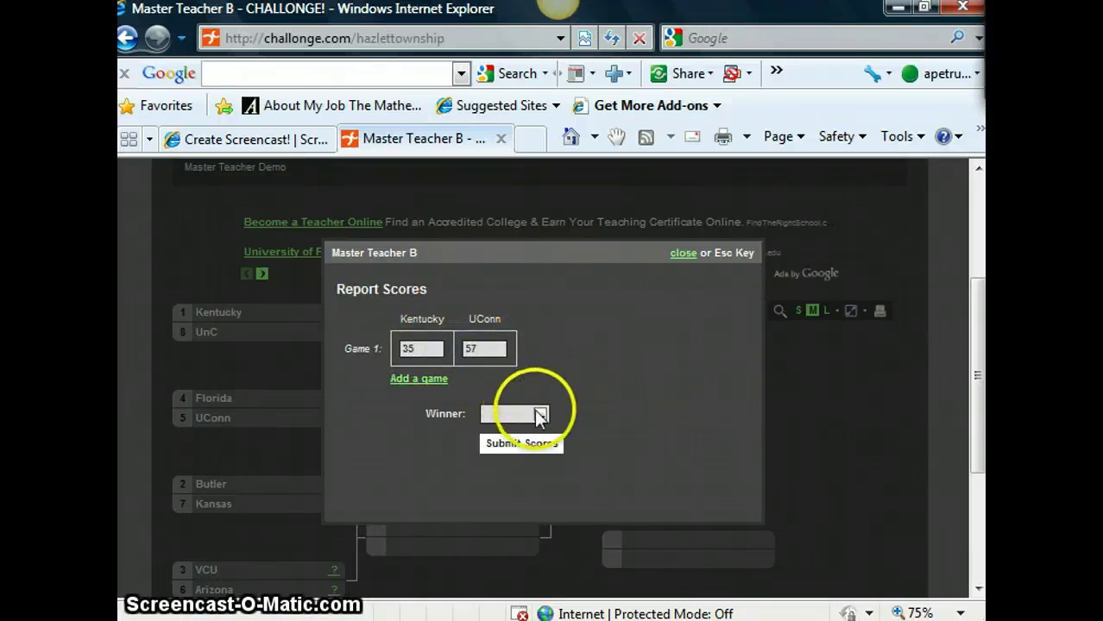
{"action": "left_click", "coordinate": [536, 414]}
{"action": "left_click", "coordinate": [520, 449]}
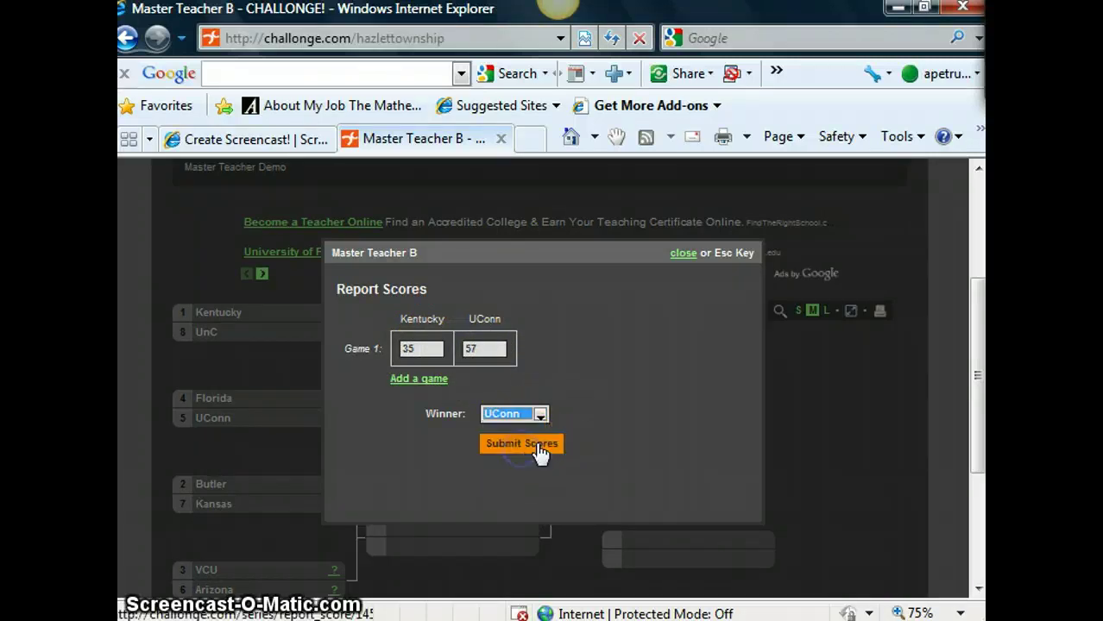
{"action": "left_click", "coordinate": [542, 447]}
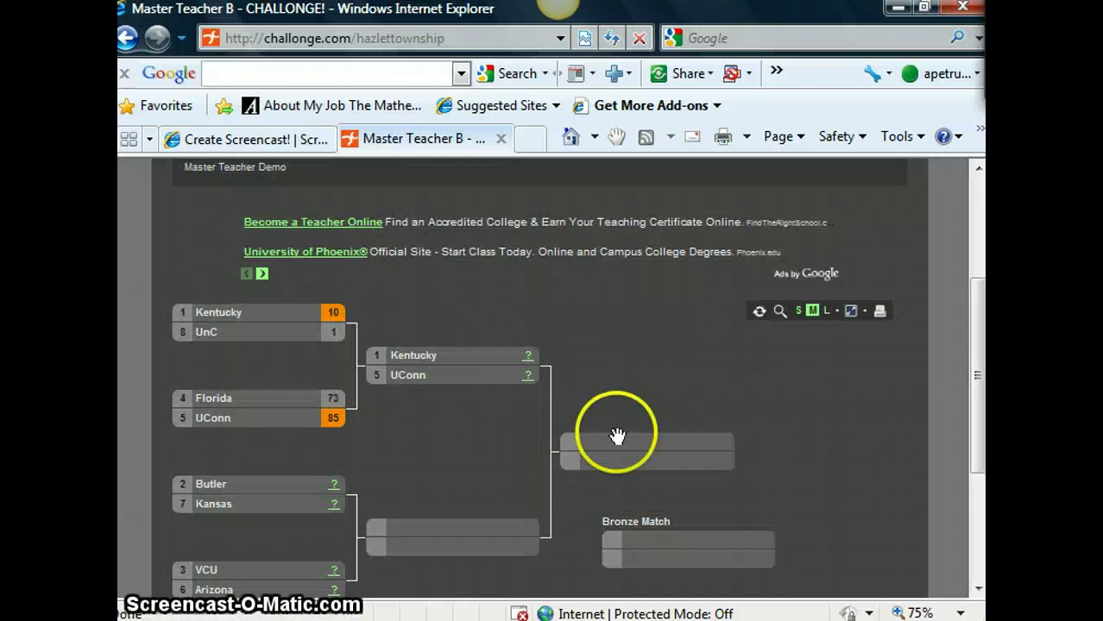
{"action": "left_click_drag", "start_coordinate": [980, 316], "coordinate": [972, 449]}
{"action": "left_click_drag", "start_coordinate": [980, 410], "coordinate": [977, 330]}
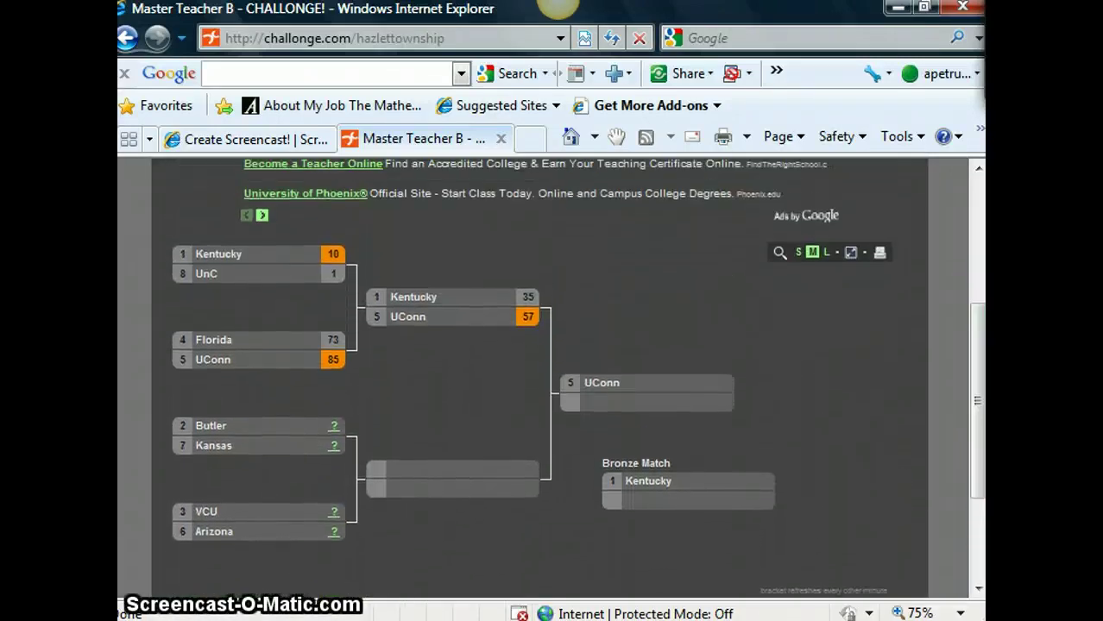